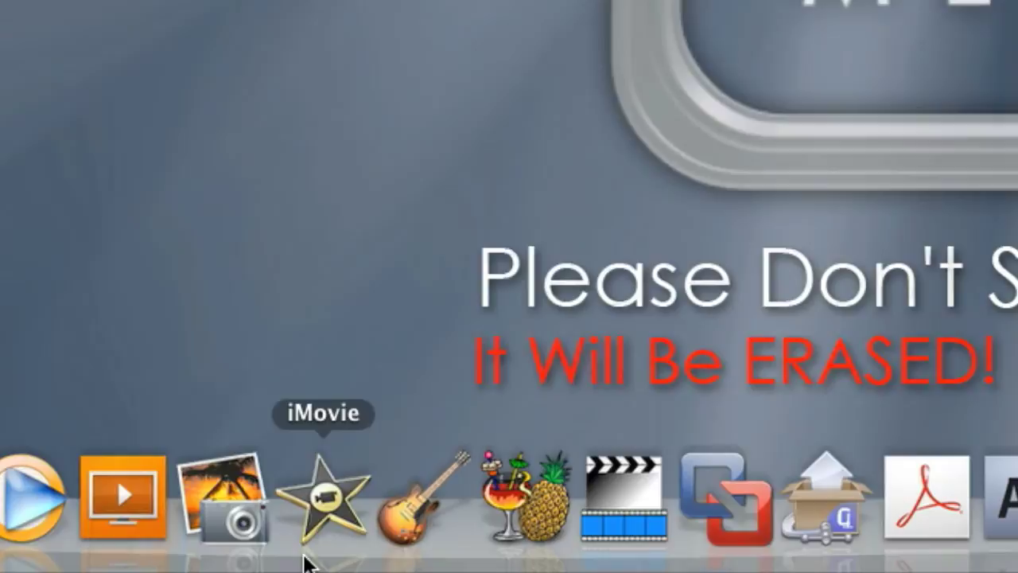
- Launch iMovie from the Dock
left_click(328, 511)
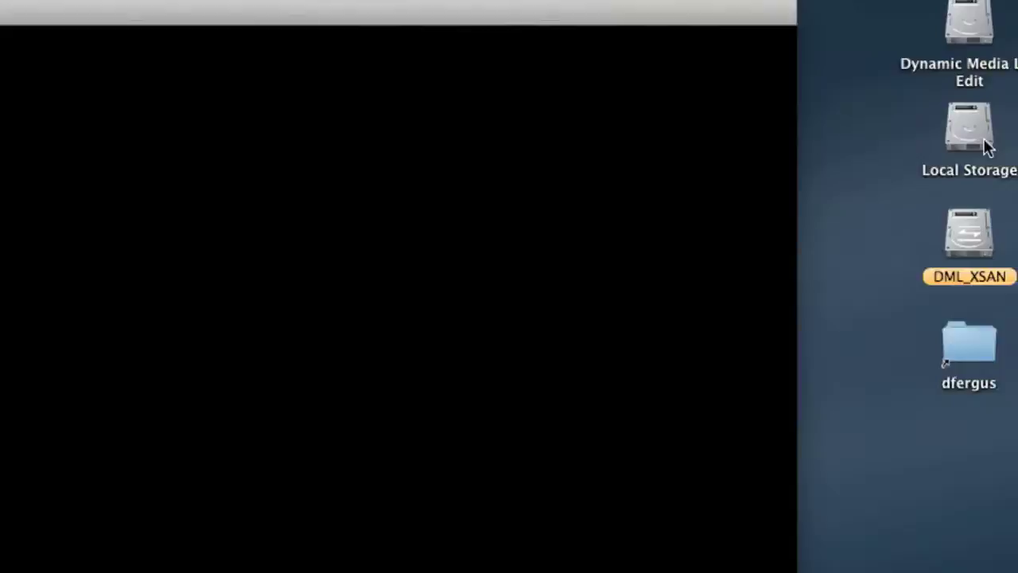
- Open the Local Storage drive and collapse the iMovie Events and Movies folders
left_click(933, 198)
double_click(933, 195)
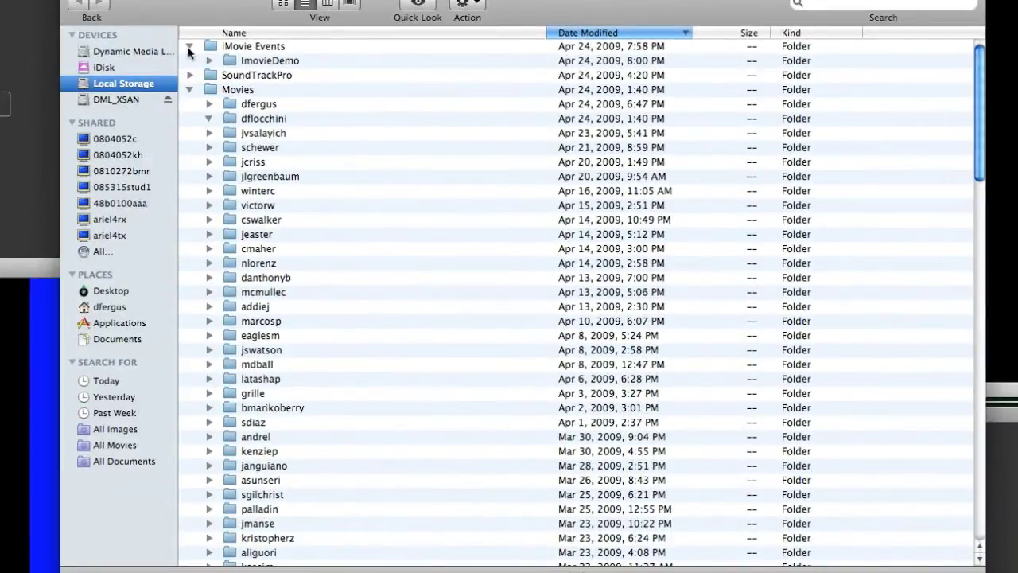
left_click(189, 48)
left_click(189, 75)
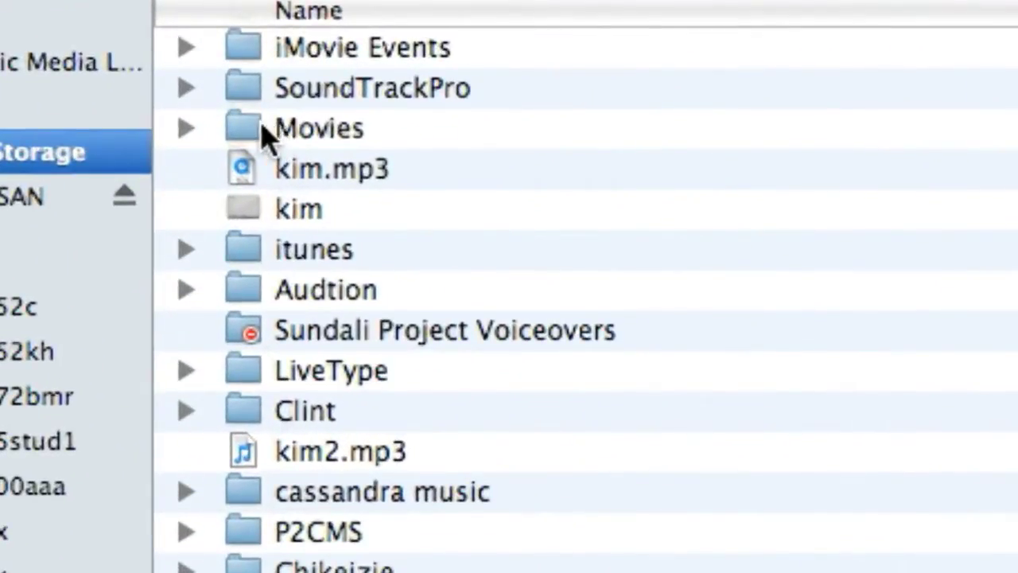
- Expand Movies, the user folder and iMovie Projects to reveal My First Project, then collapse them
left_click(184, 129)
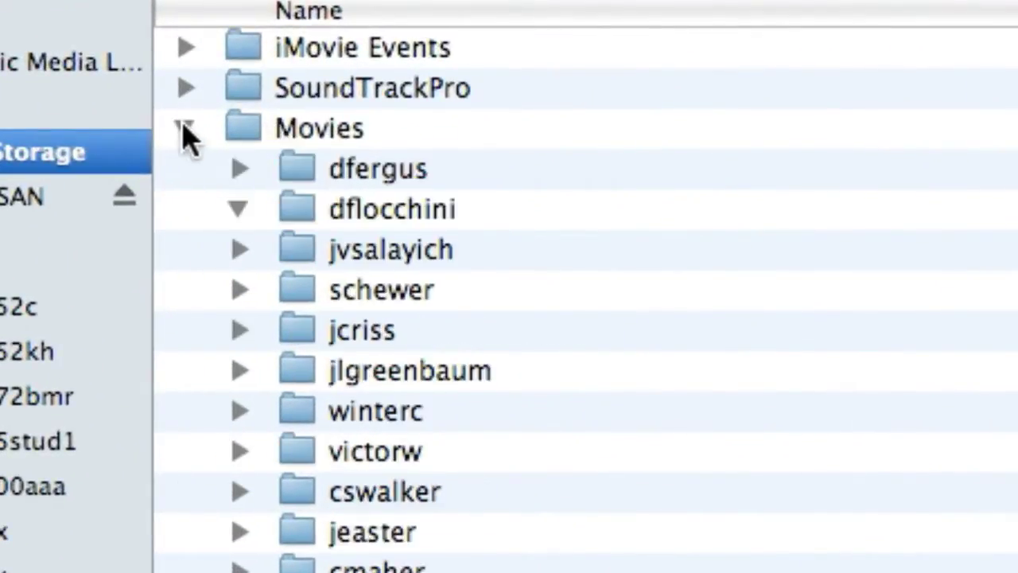
left_click(274, 176)
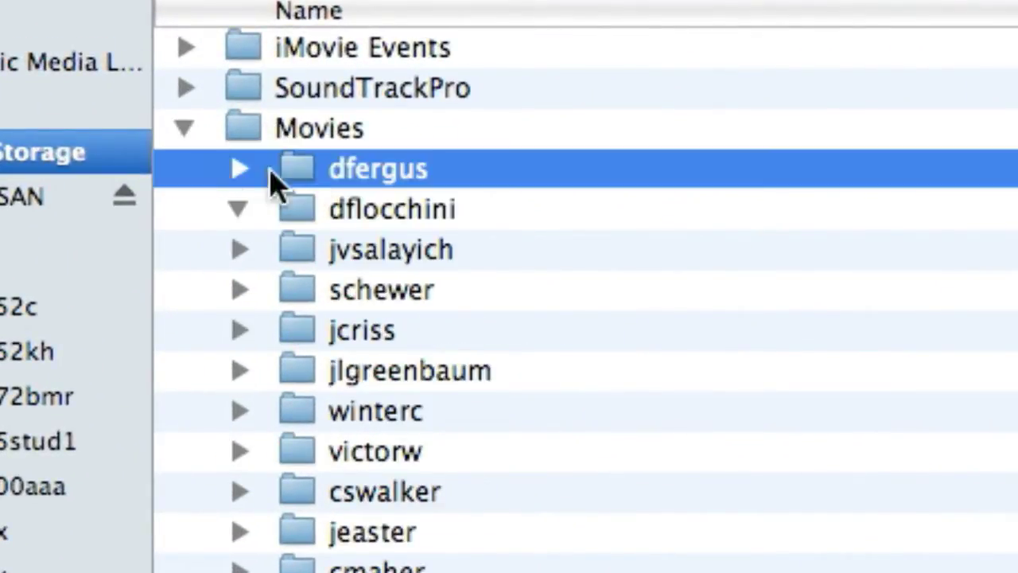
left_click(239, 169)
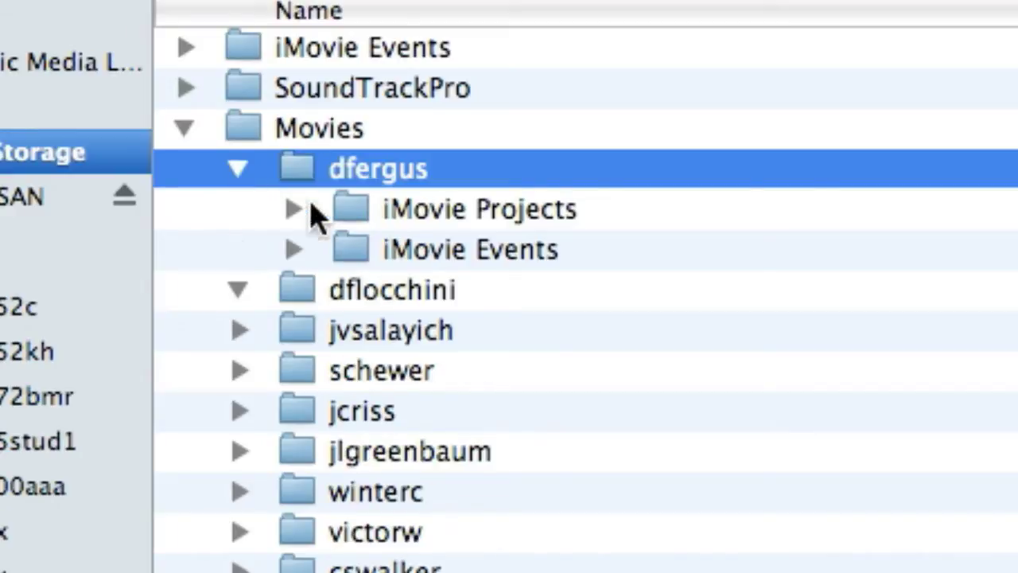
left_click(293, 251)
left_click(293, 208)
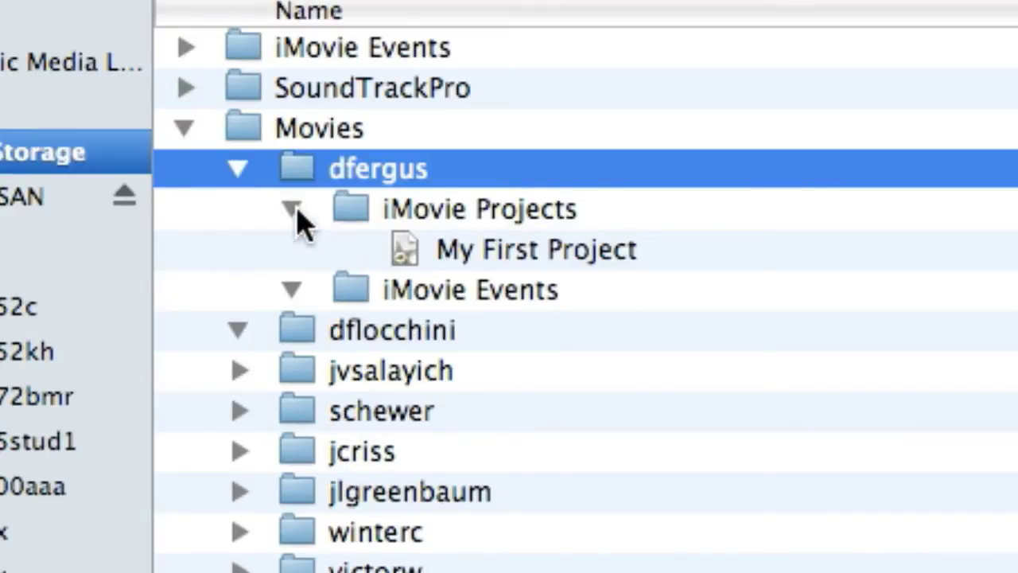
left_click(239, 169)
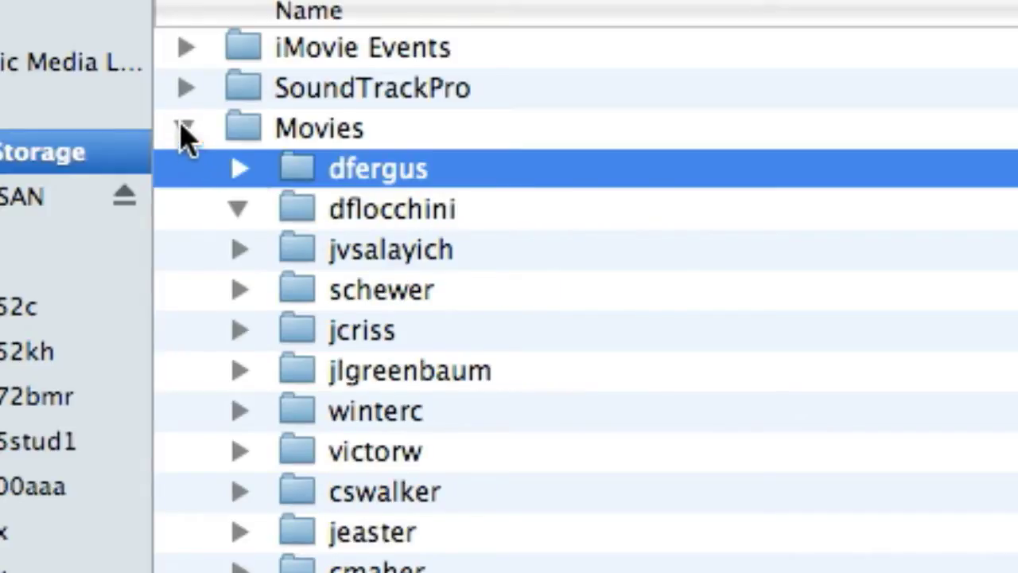
left_click(184, 132)
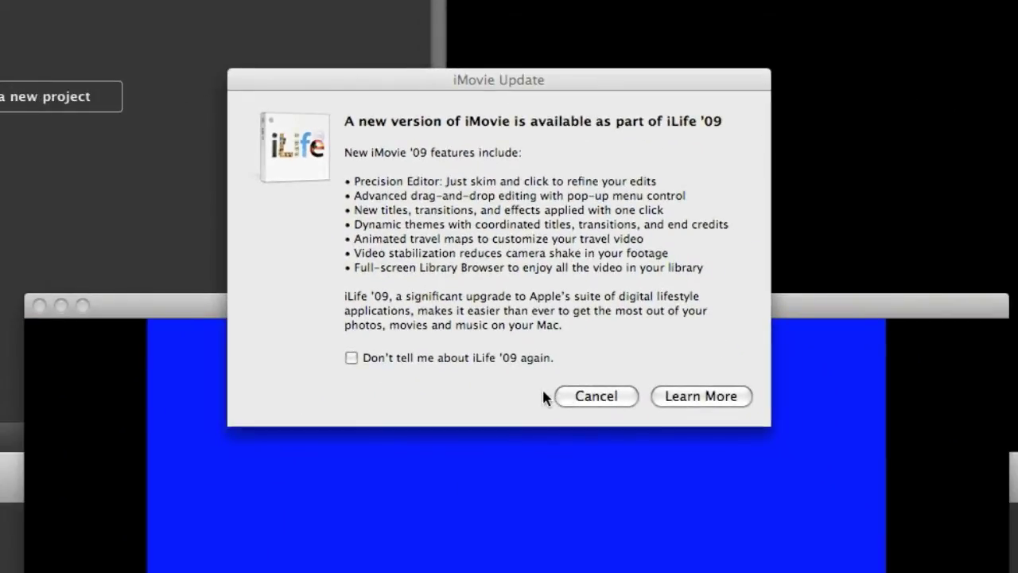
- Dismiss the update notice, raise the Import window, and cue the tape to play from about 00:00:46
left_click(601, 396)
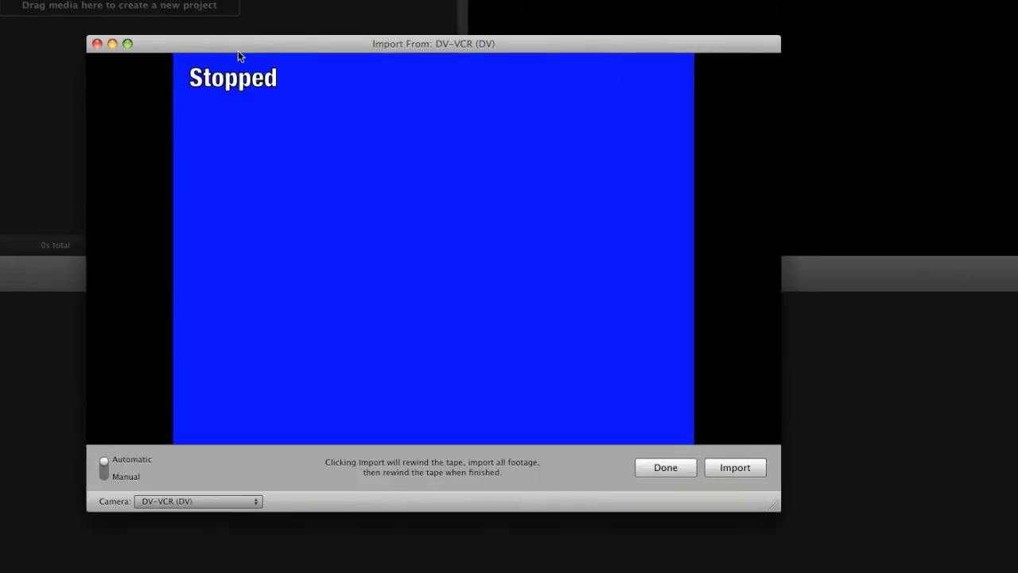
left_click_drag(239, 52, 240, 15)
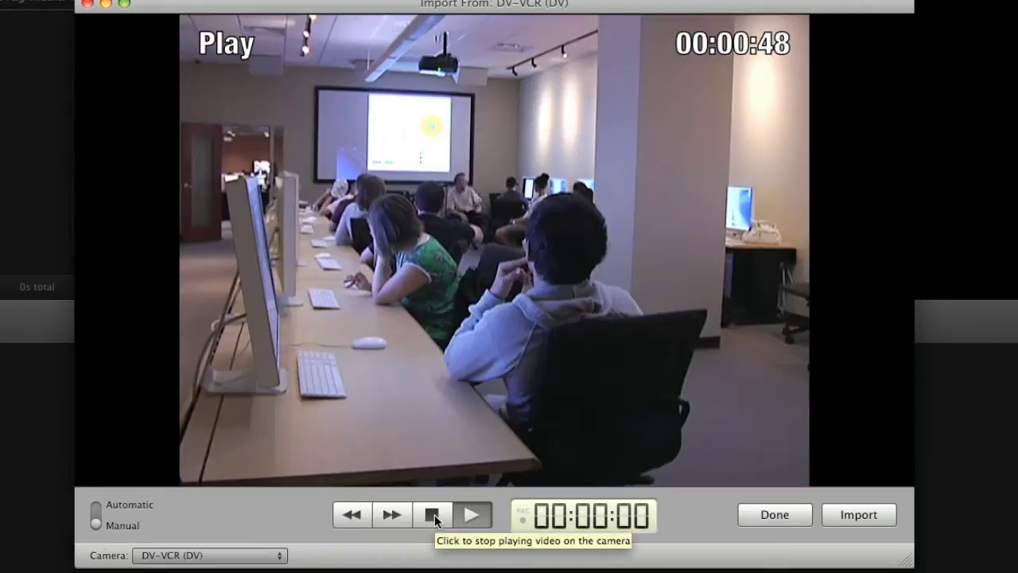
left_click(350, 515)
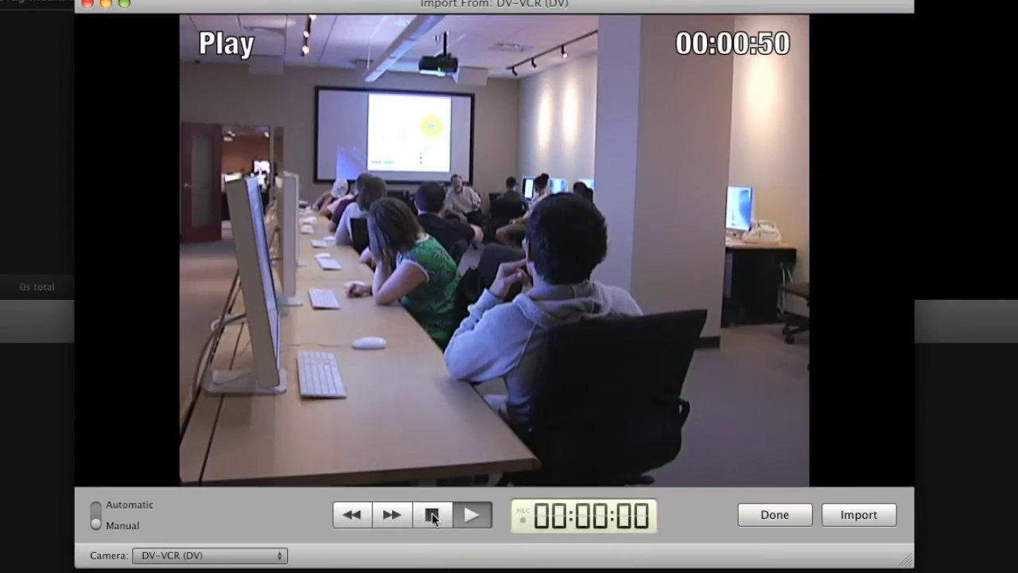
left_click(348, 517)
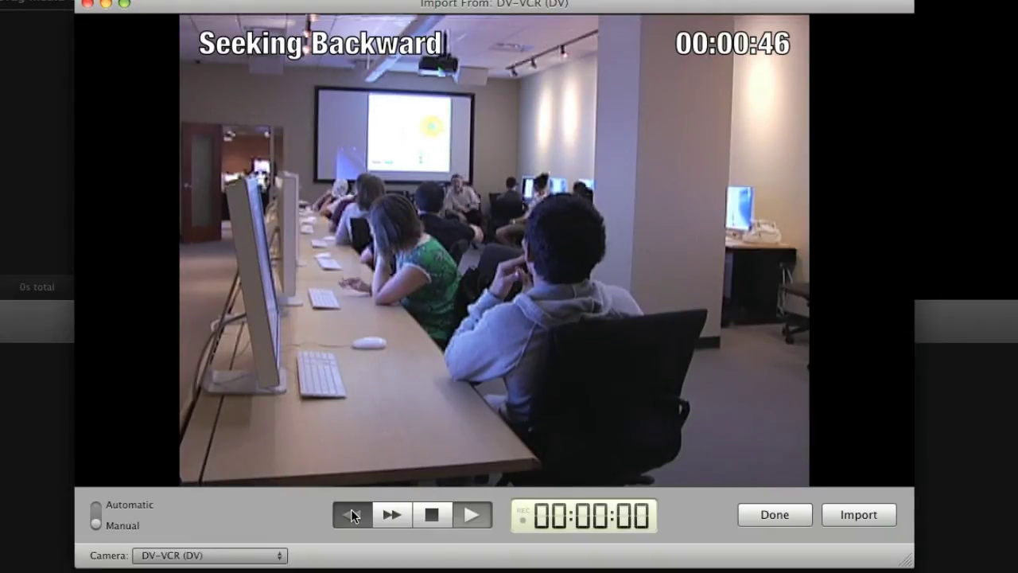
left_click(351, 514)
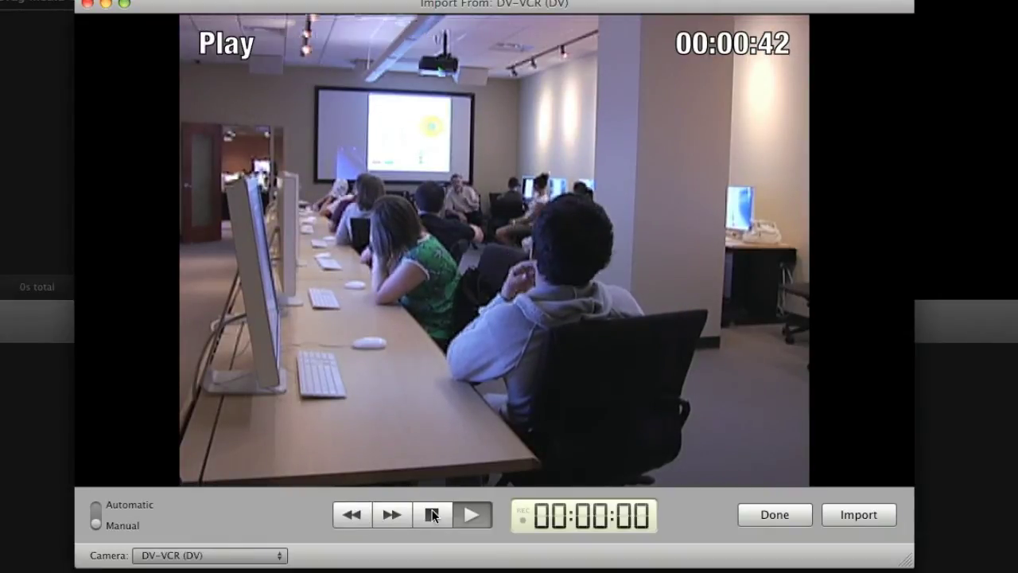
- Import the tape to Local Storage into a new event called 'ImovieDemo'
left_click(857, 515)
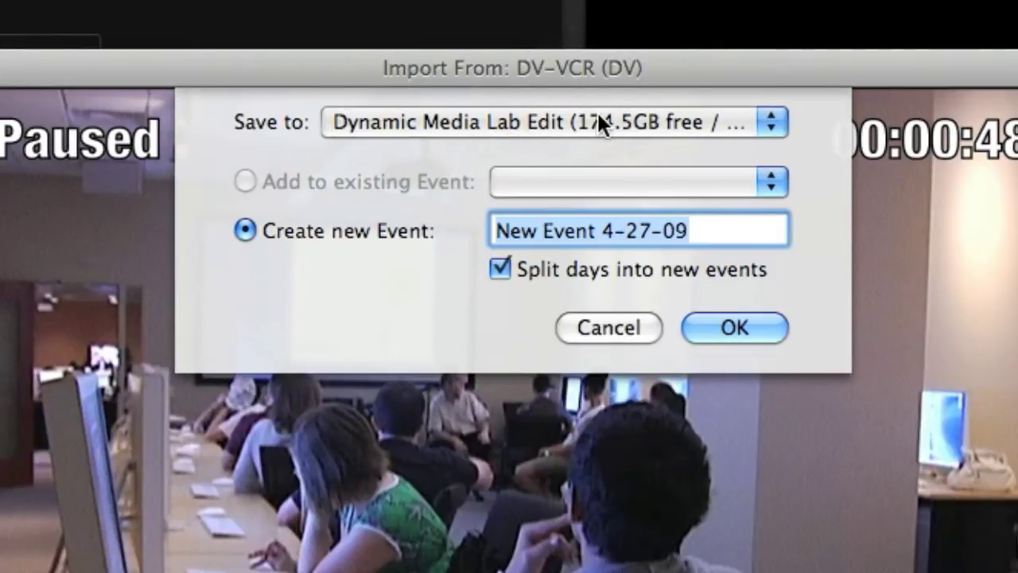
left_click(597, 119)
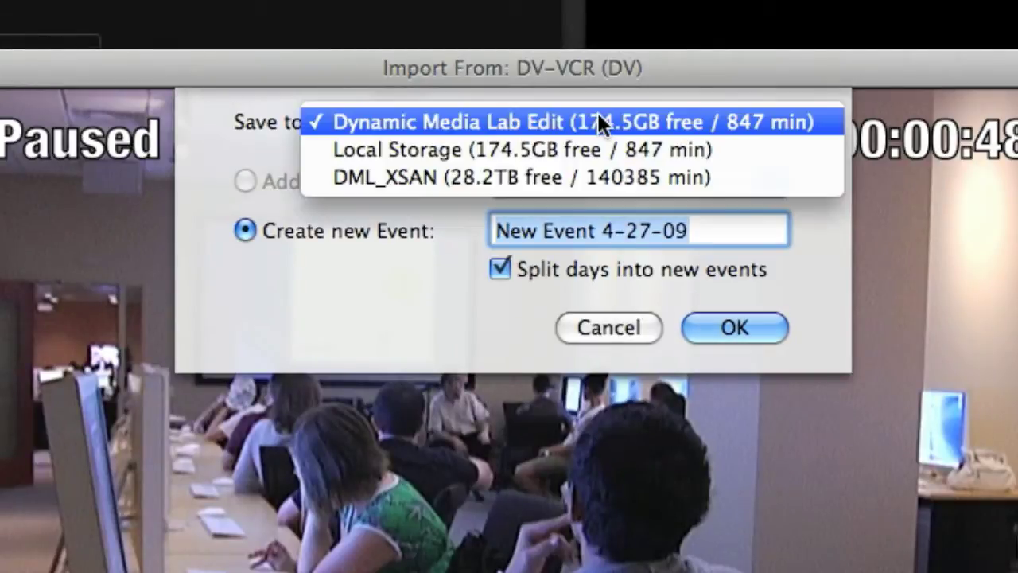
left_click(563, 151)
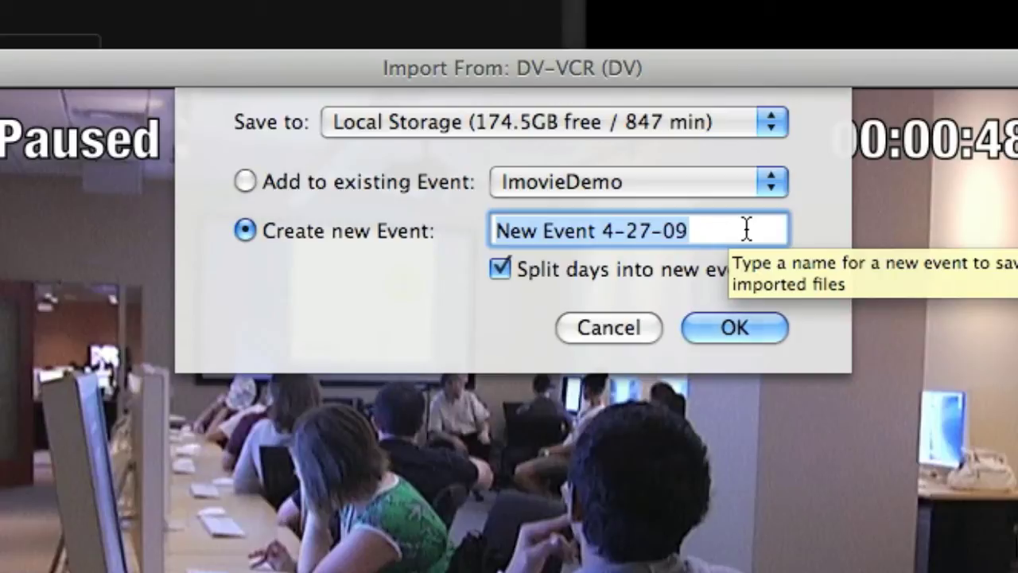
type("Imo")
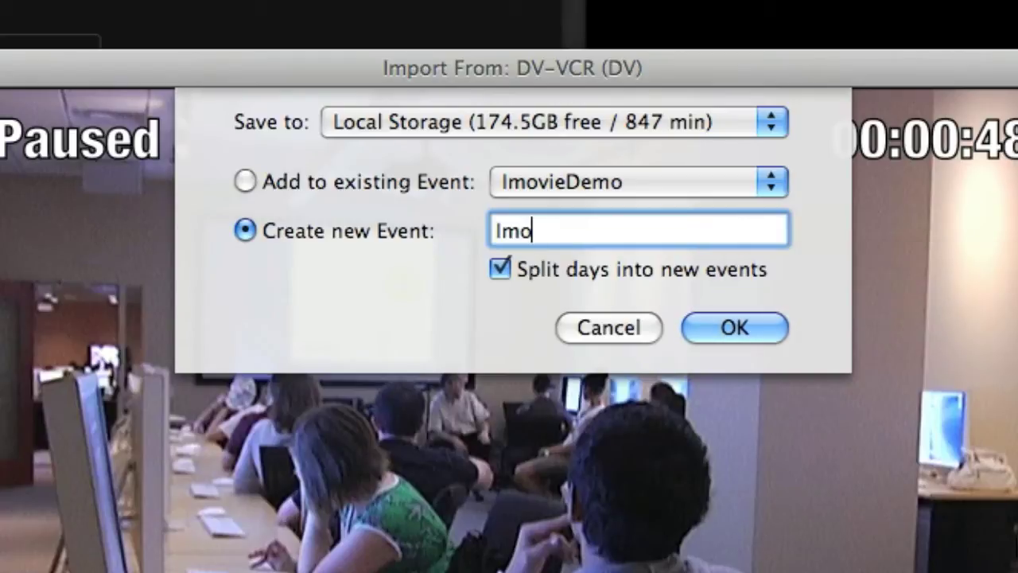
type("vieDemo")
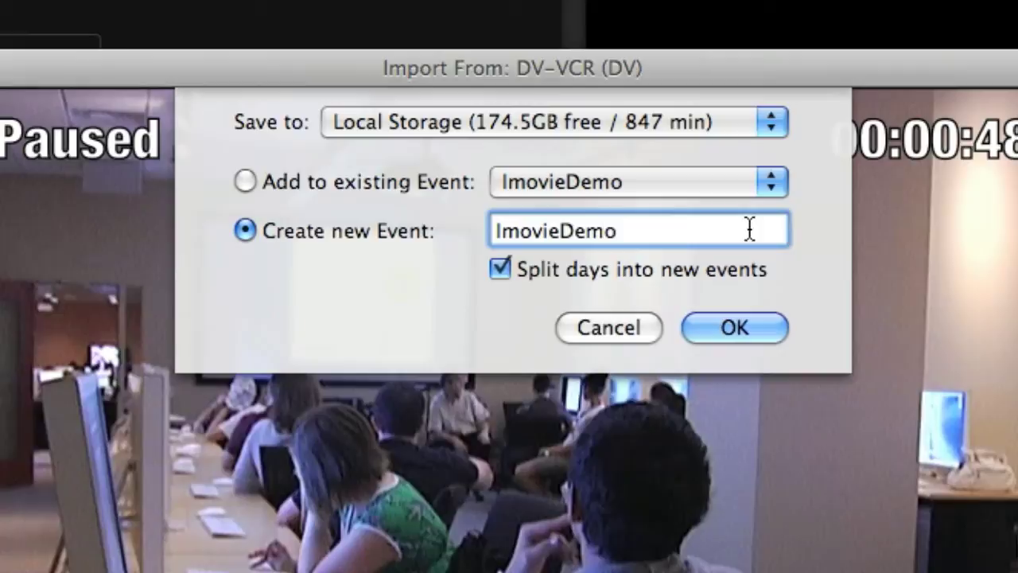
left_click(720, 325)
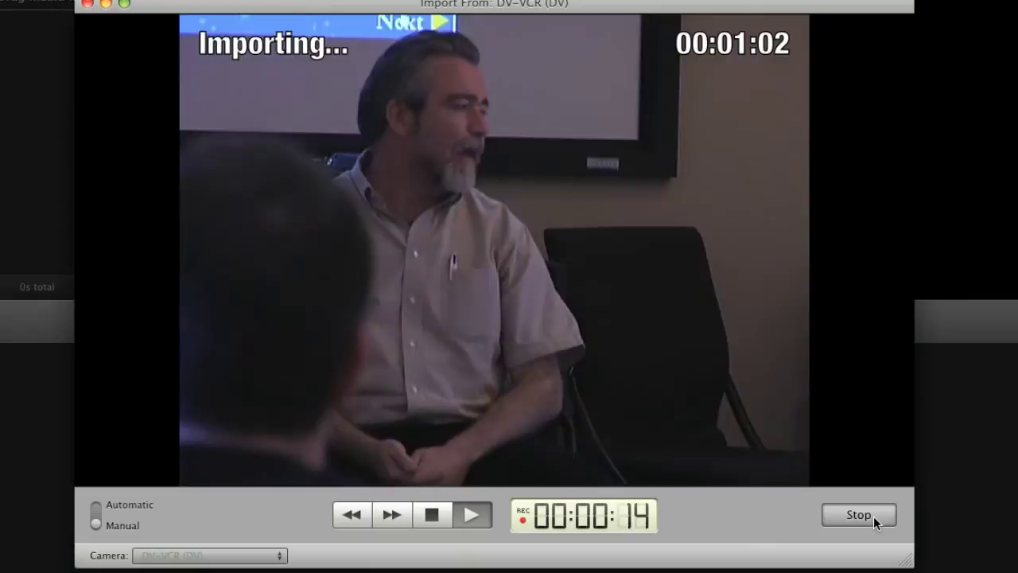
- Stop the import after about 14 seconds, at 00:01:02
left_click(874, 516)
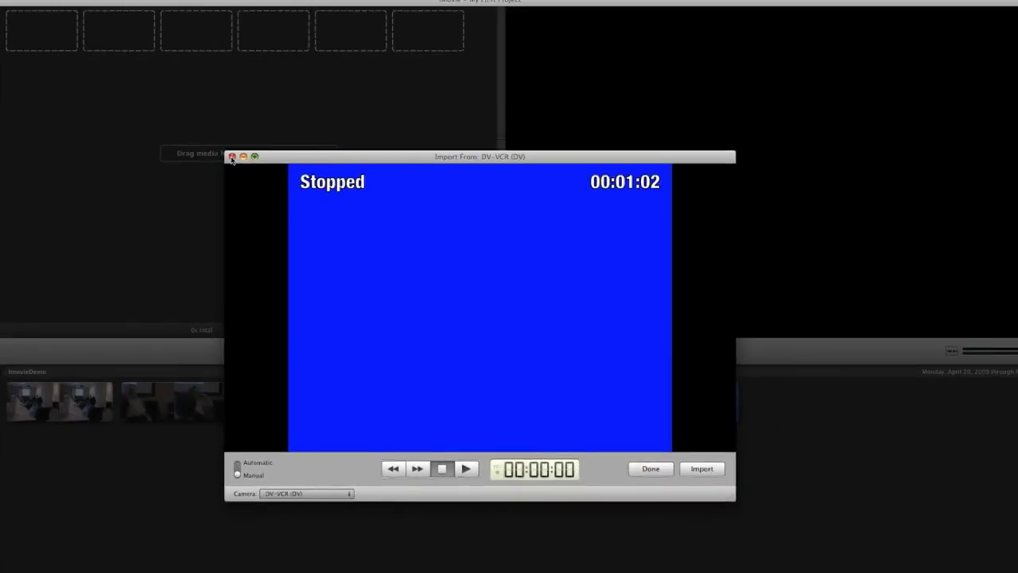
- Close the camera import and add the whole first ImovieDemo clip to the project
left_click(232, 158)
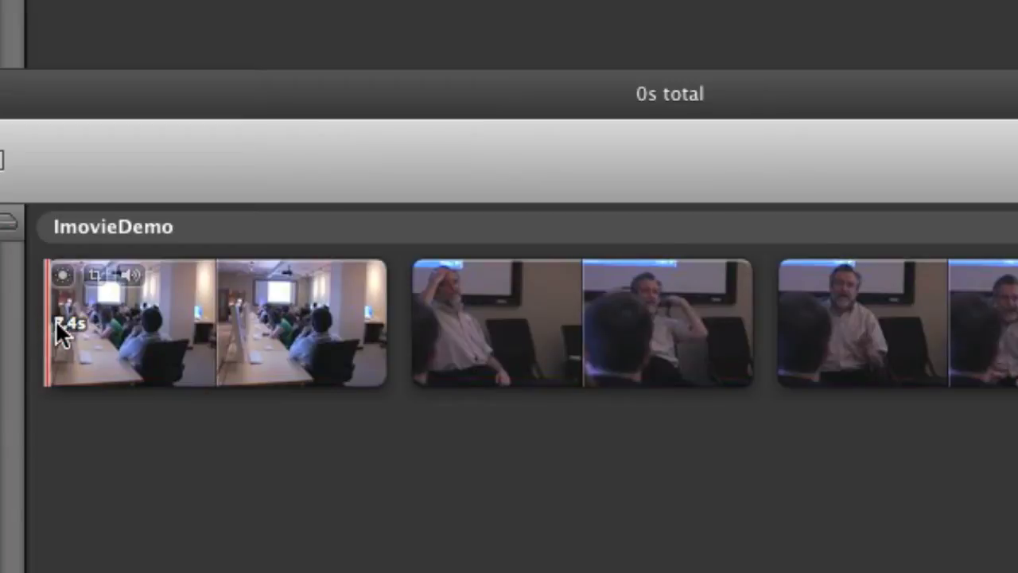
left_click_drag(55, 319, 438, 330)
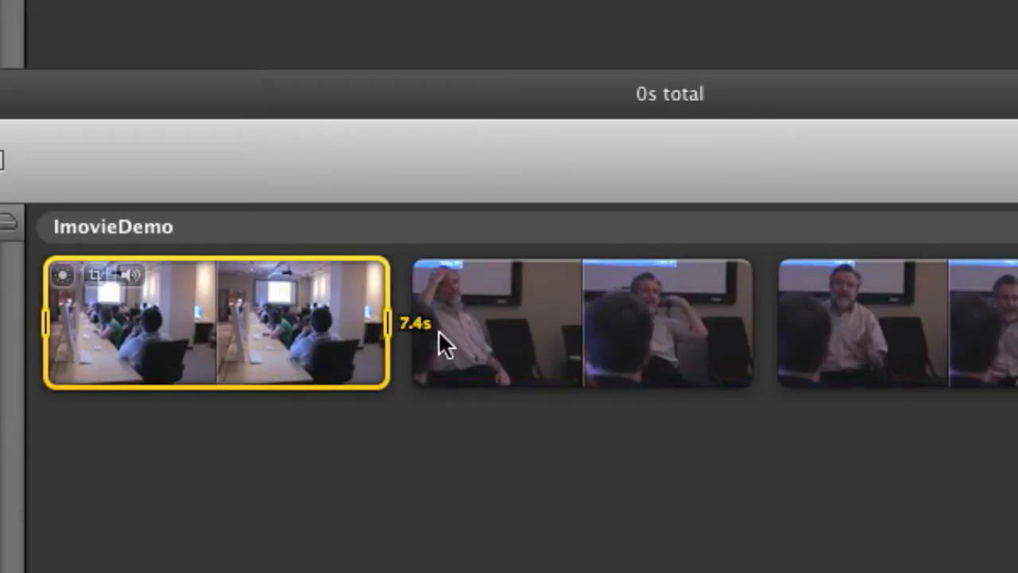
left_click(216, 349)
left_click(229, 349)
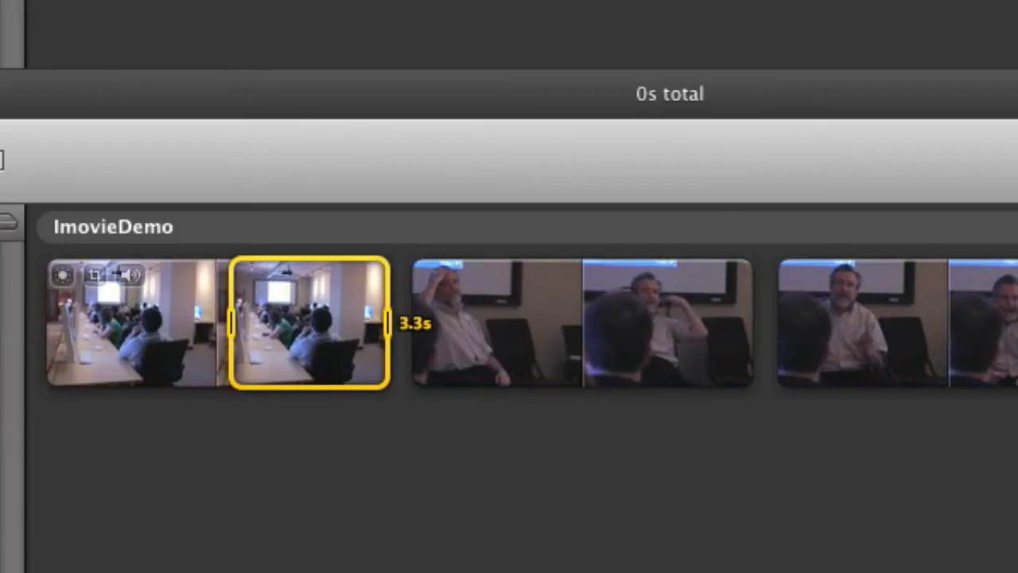
left_click(57, 291)
left_click_drag(198, 345, 215, 230)
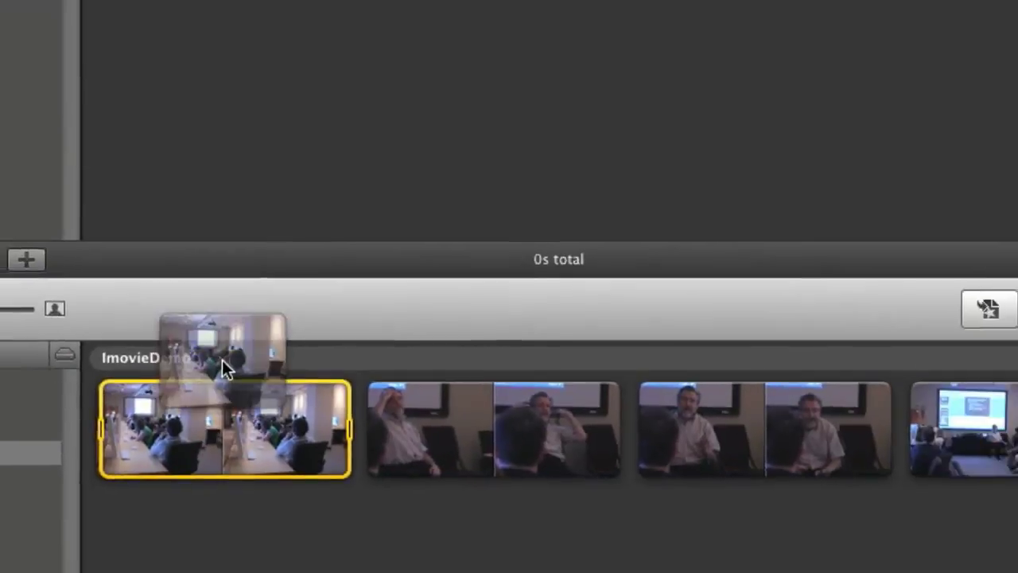
left_click_drag(221, 360, 238, 77)
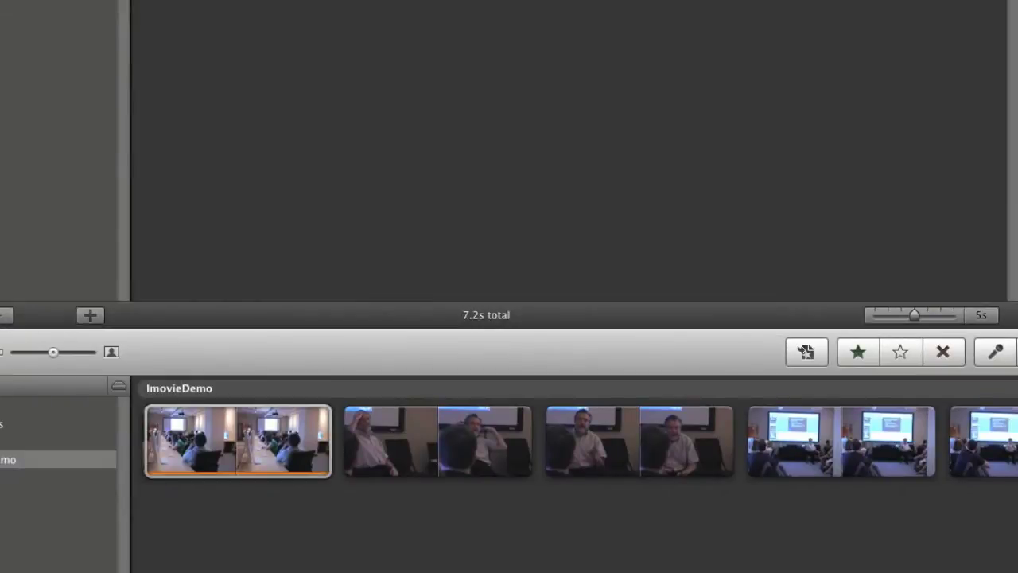
- Place the first 4.2 seconds of the second clip after the first project clip
left_click_drag(351, 445, 546, 445)
left_click_drag(466, 443, 417, 26)
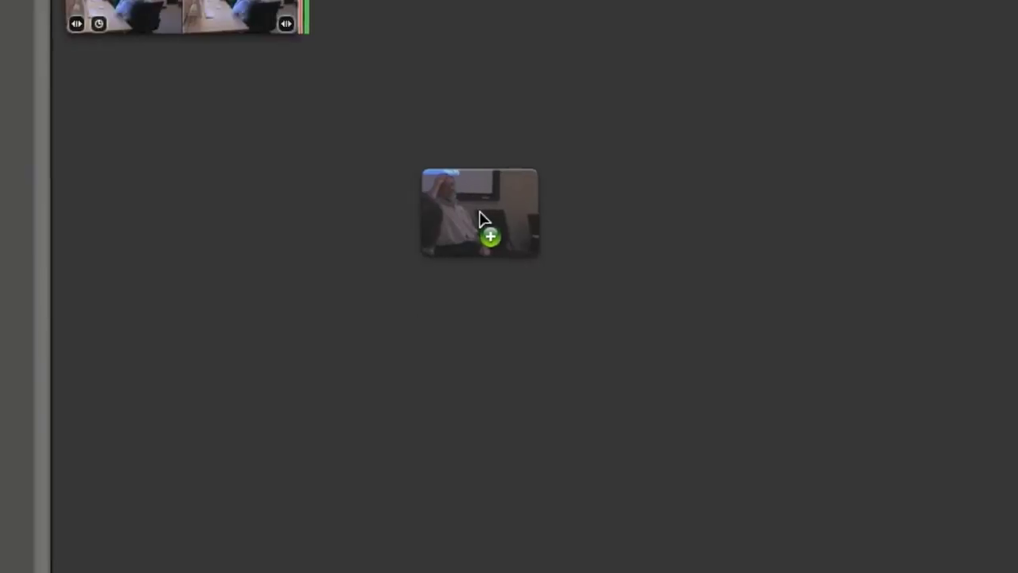
left_click_drag(393, 93, 390, 94)
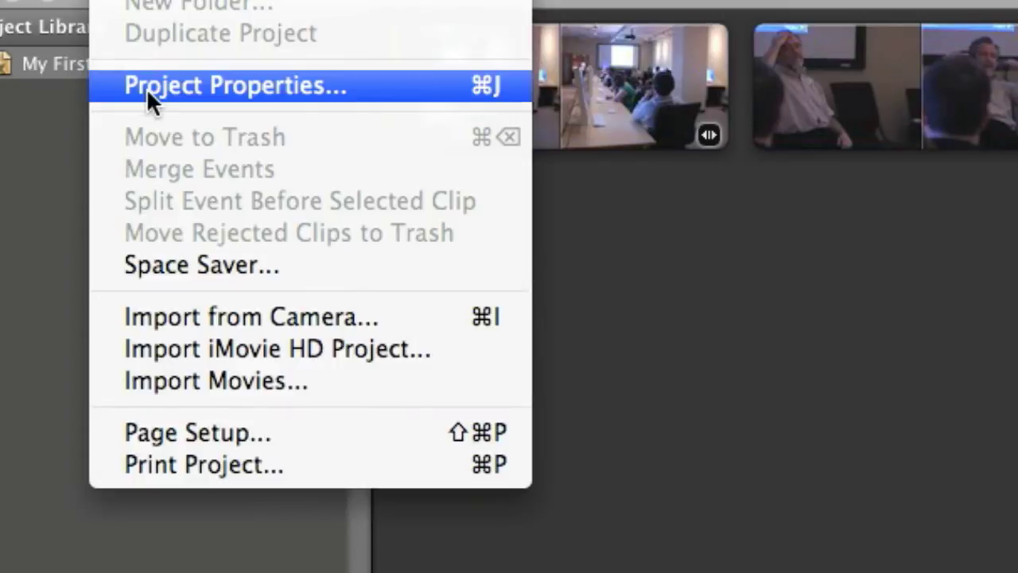
- Set the project's aspect ratio to Standard (4:3) in Project Properties
left_click(146, 89)
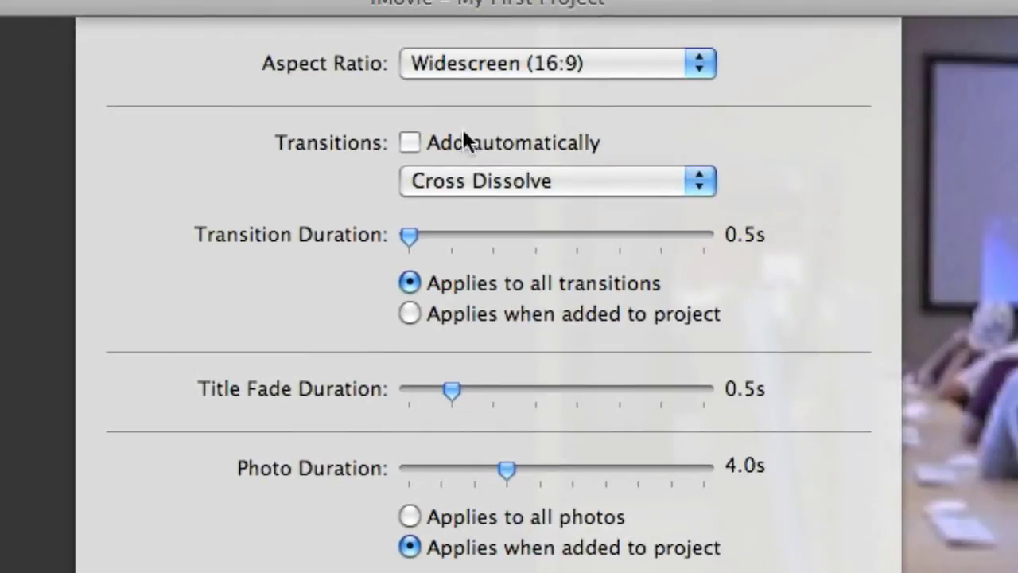
left_click(688, 62)
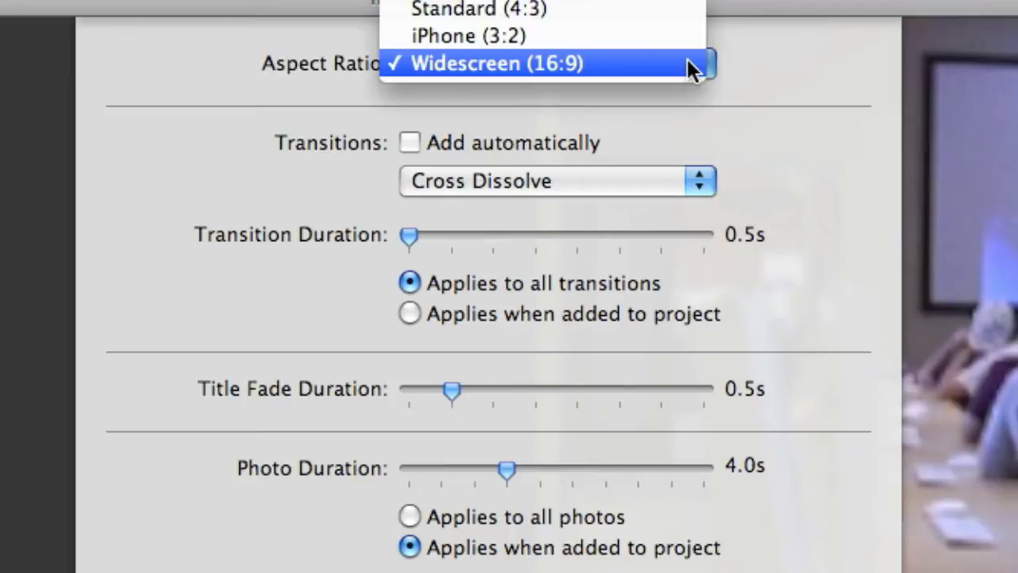
left_click(586, 10)
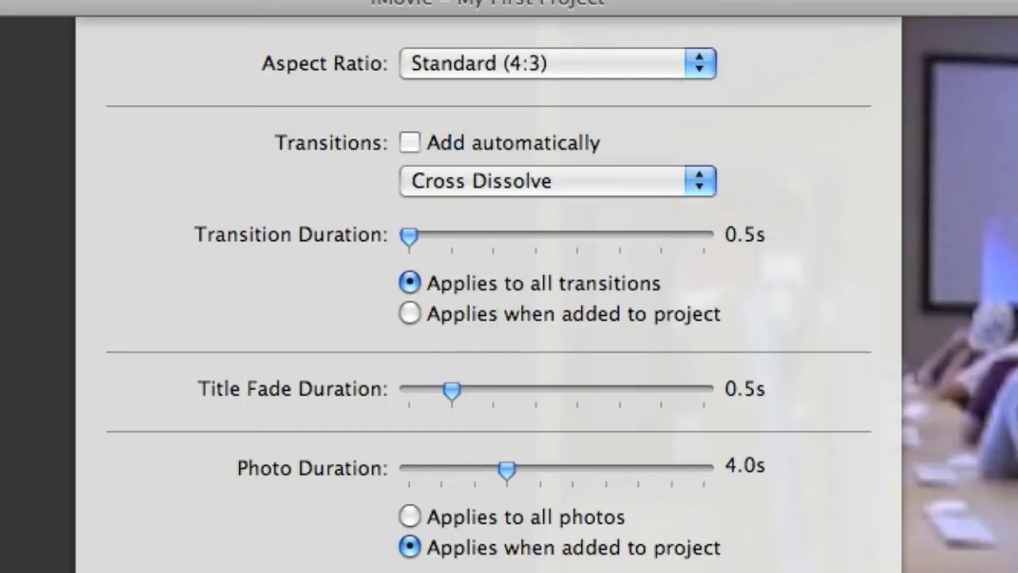
key("Return")
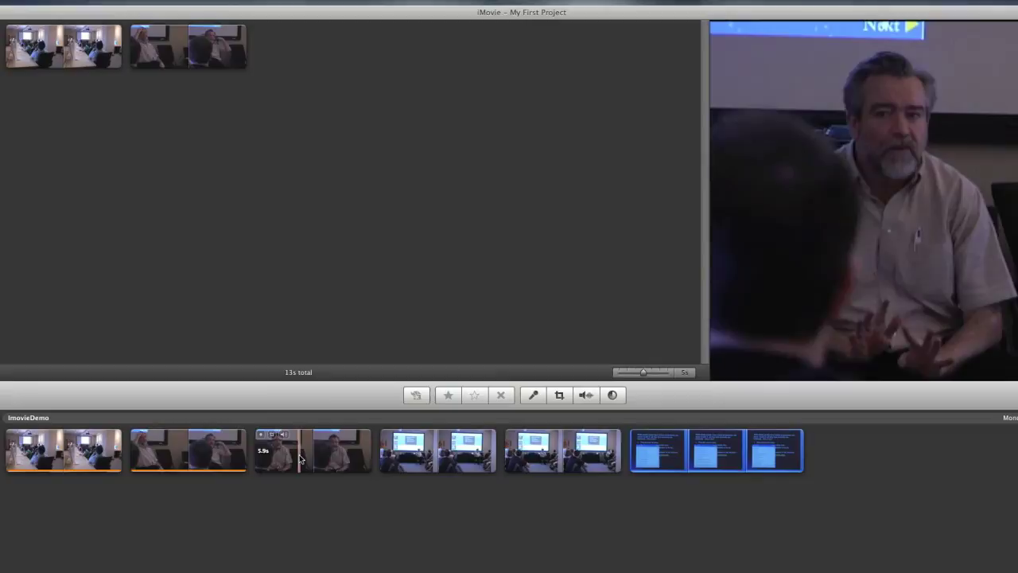
- Add a range of the fourth event clip, showing the presentation room, to the project end and play it
left_click(7, 51)
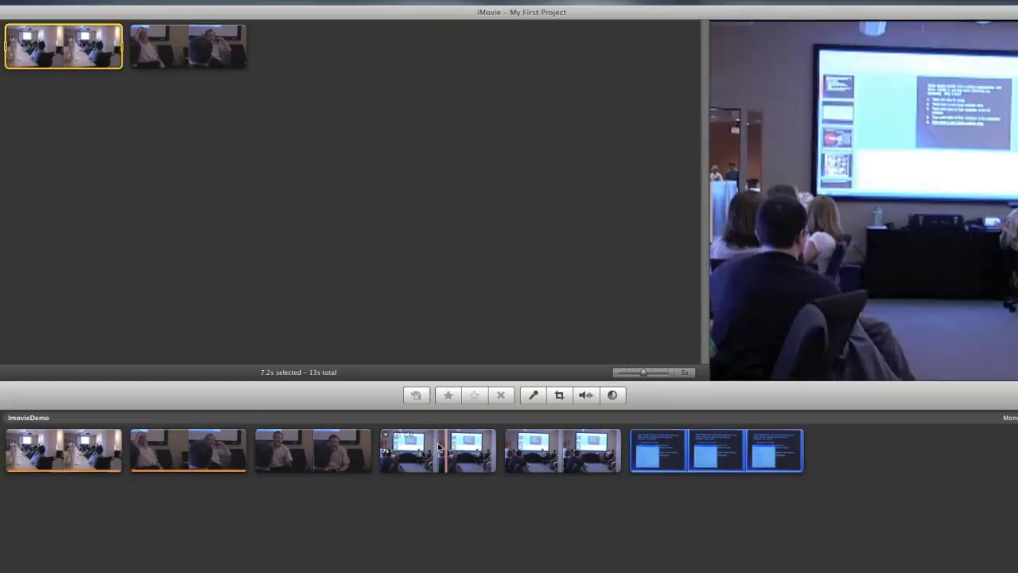
left_click(414, 450)
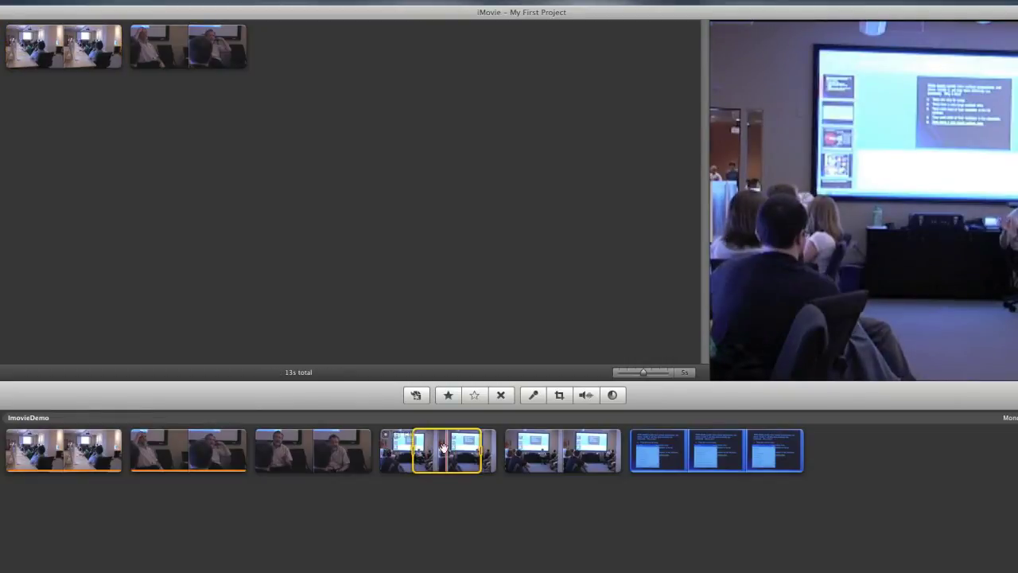
left_click_drag(447, 451, 258, 55)
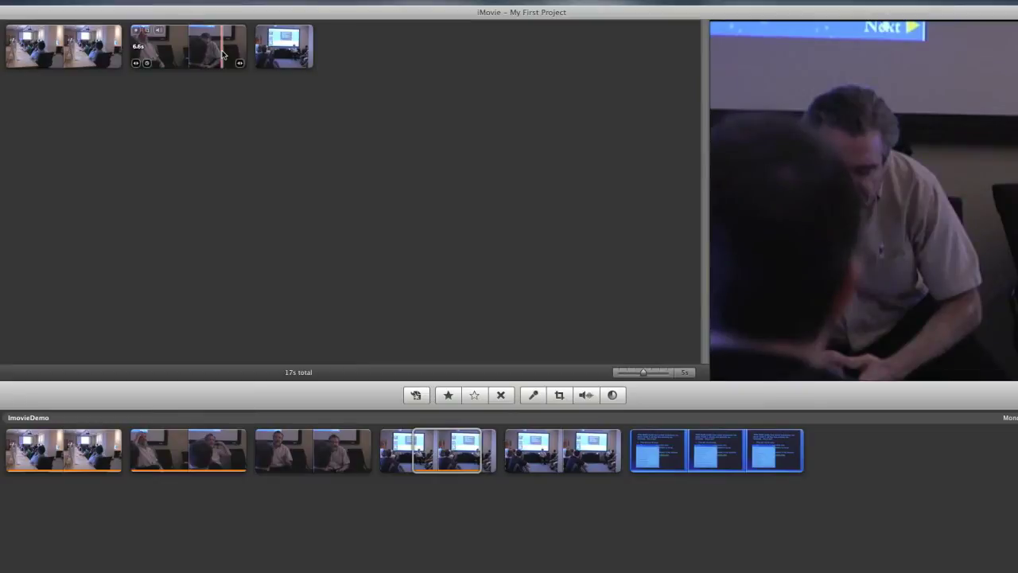
key("space")
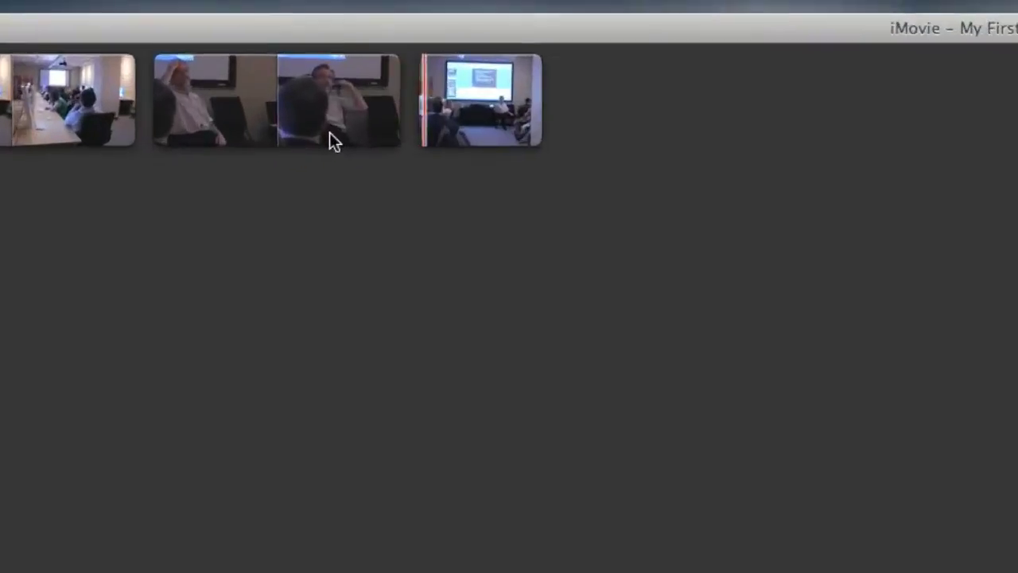
- Trim the second project clip's start from 6.6s to 5.2s and play to check
left_click(383, 136)
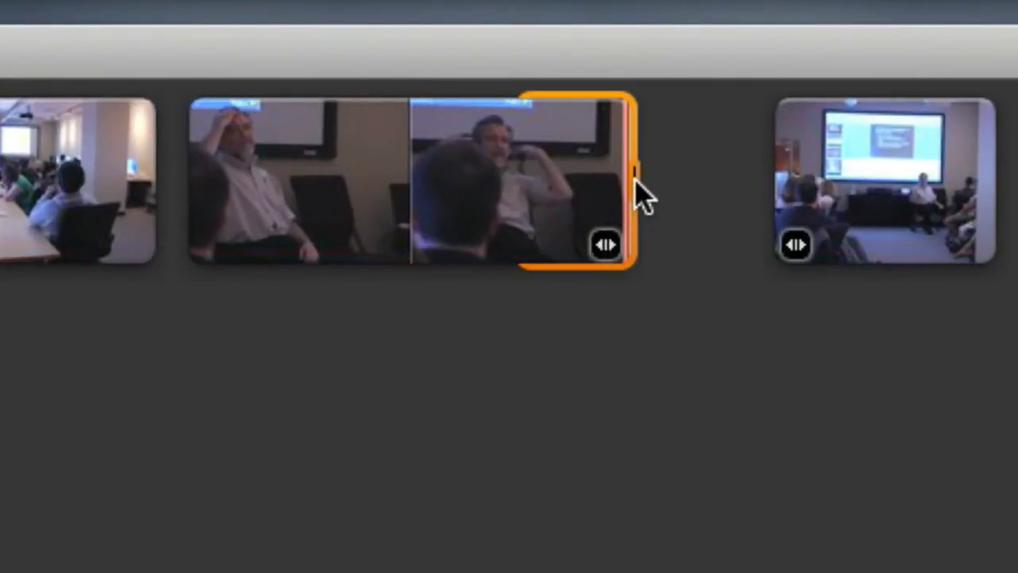
left_click(654, 191)
left_click(607, 208)
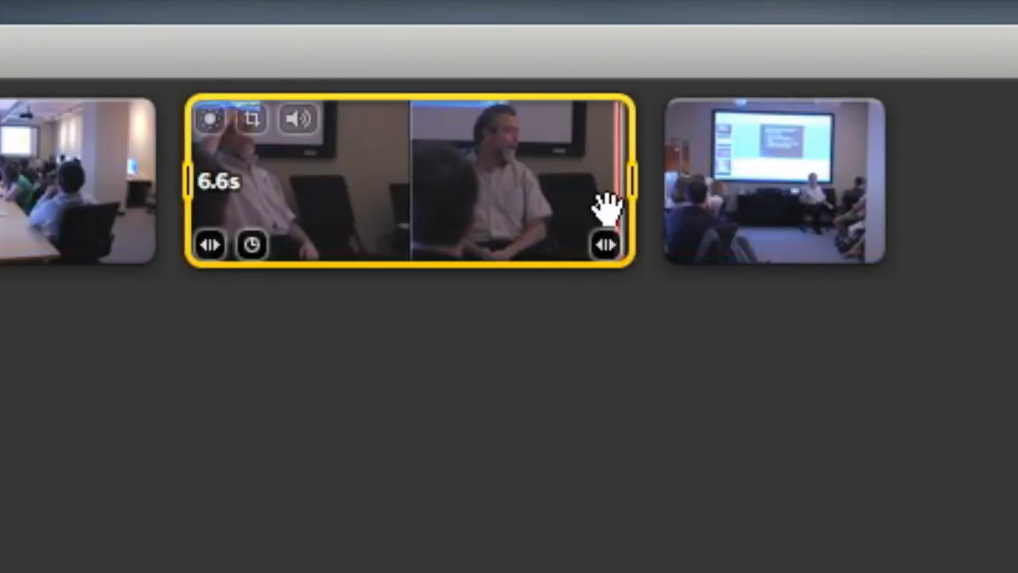
left_click(605, 244)
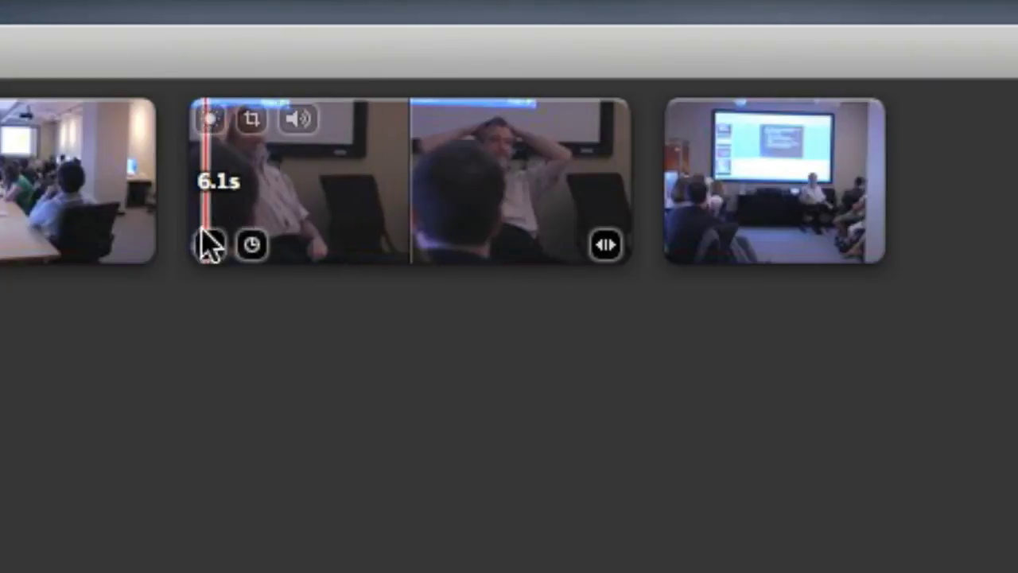
left_click(211, 245)
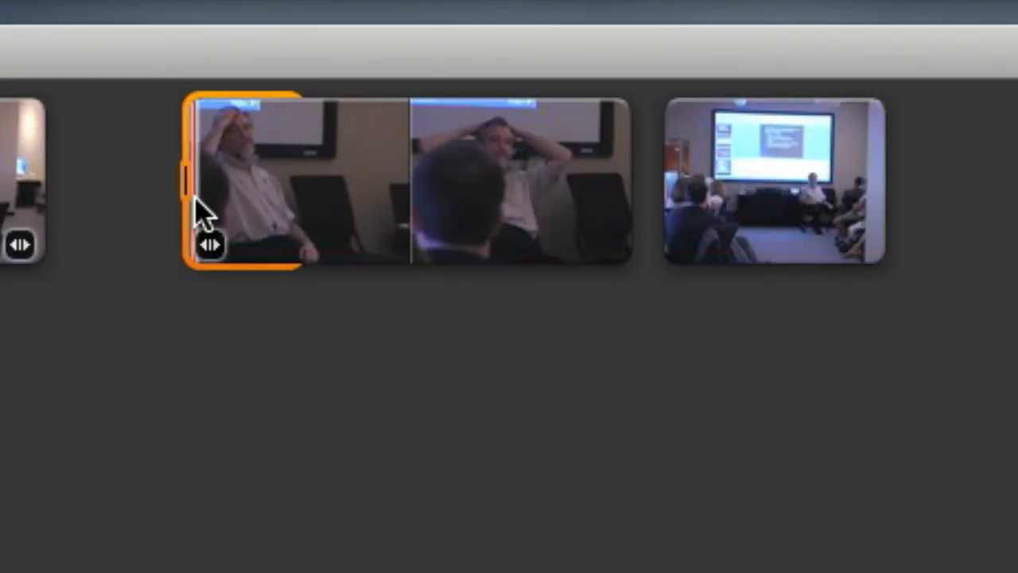
left_click_drag(191, 193, 295, 199)
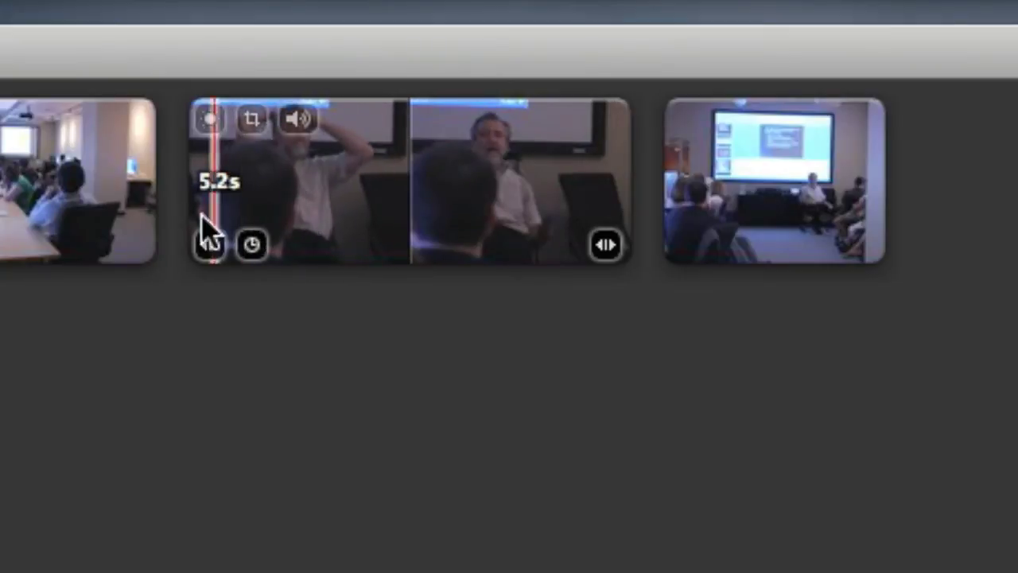
key("space")
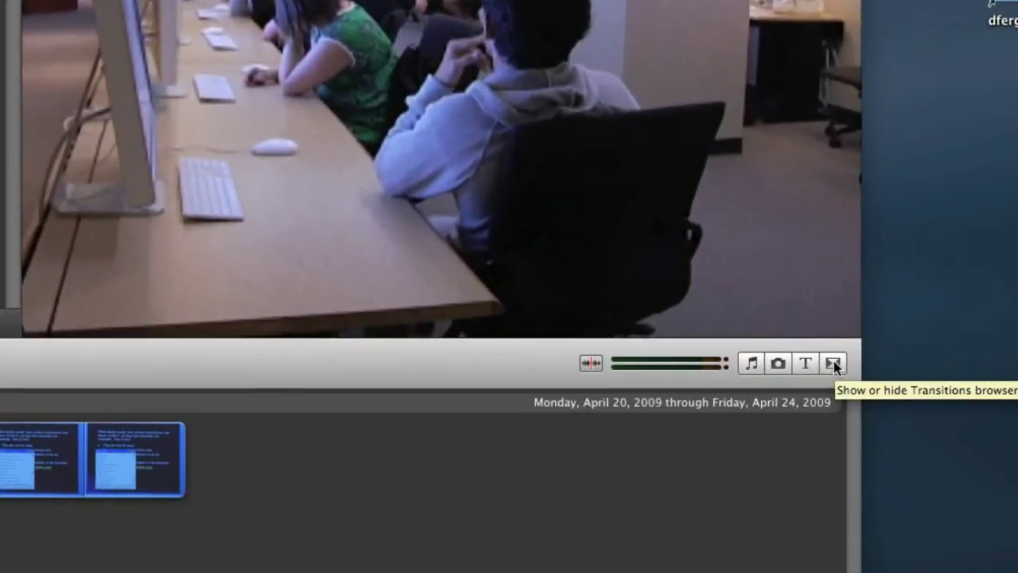
- Add a transition before the first clip and set only that transition's duration to 3 seconds
left_click(1002, 352)
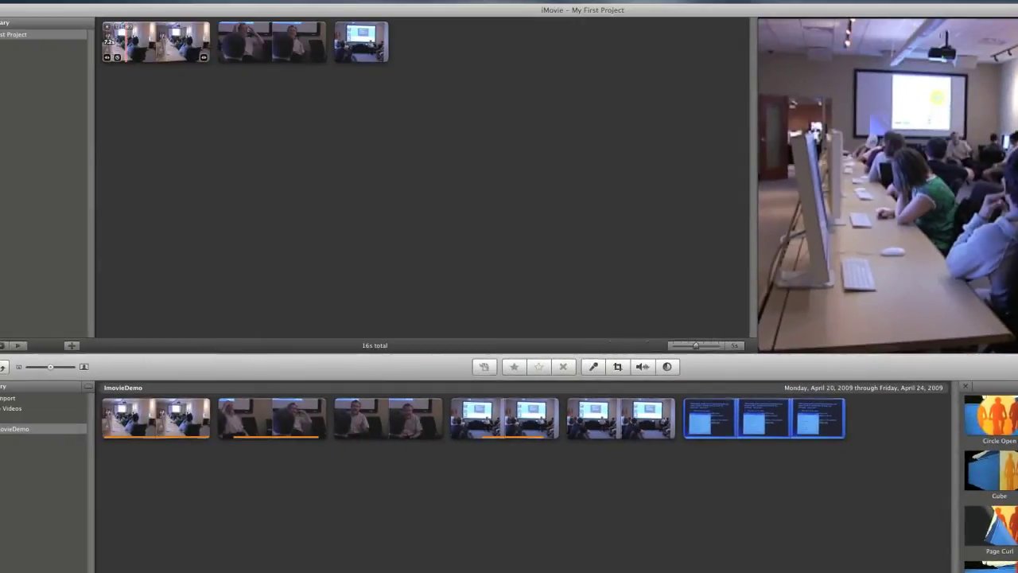
left_click_drag(978, 401, 120, 47)
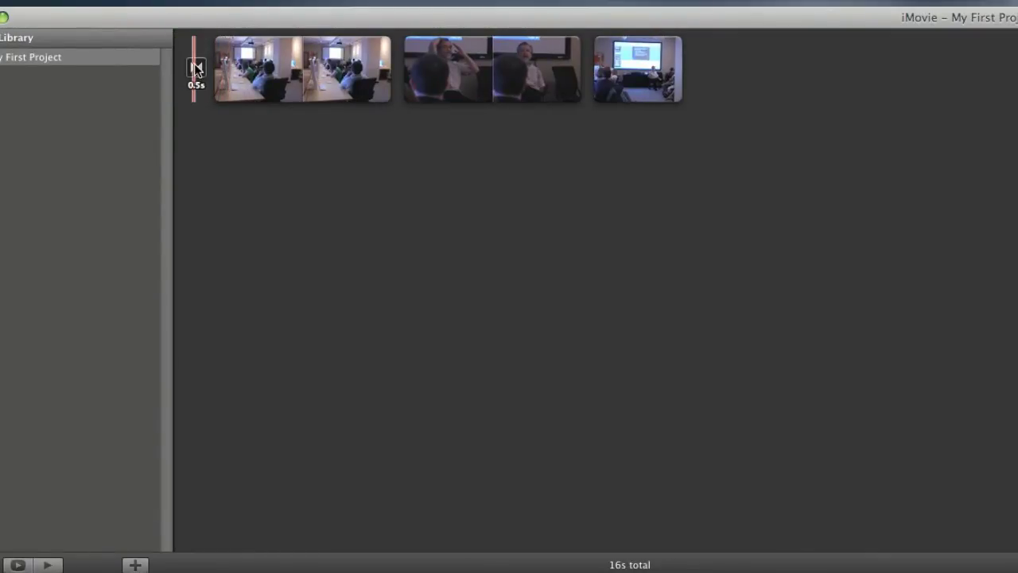
right_click(194, 63)
left_click(296, 256)
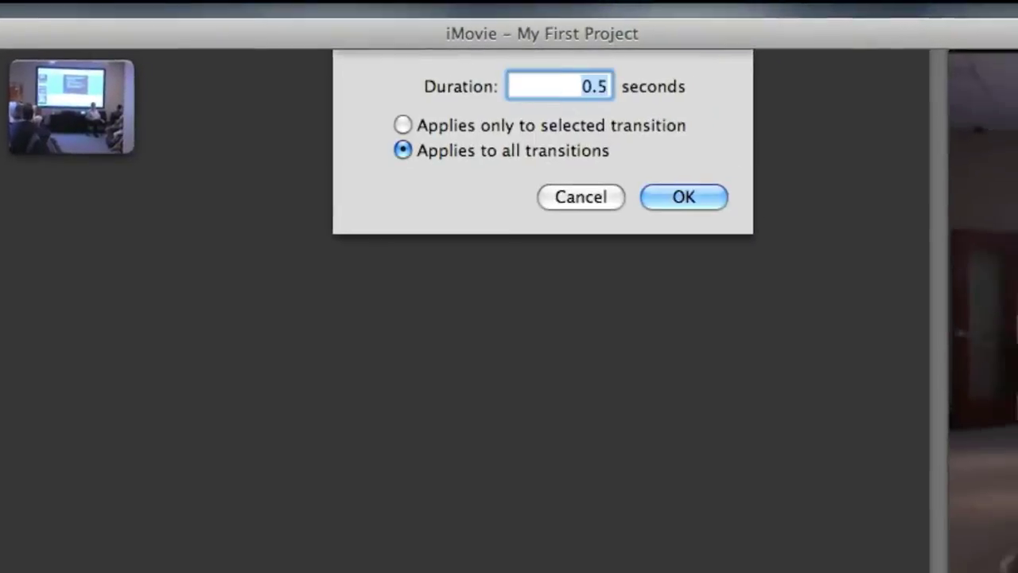
type("3")
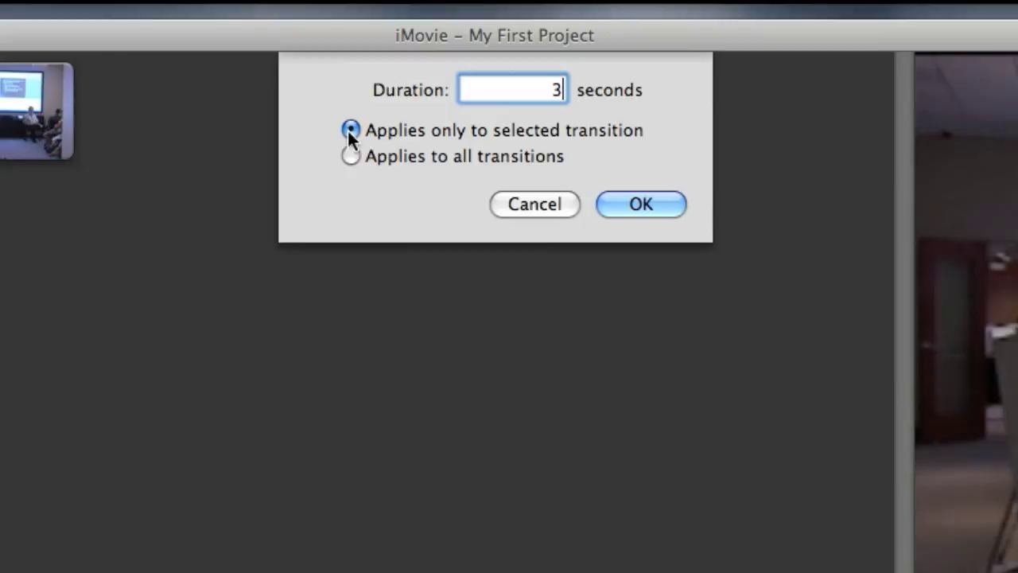
left_click(648, 203)
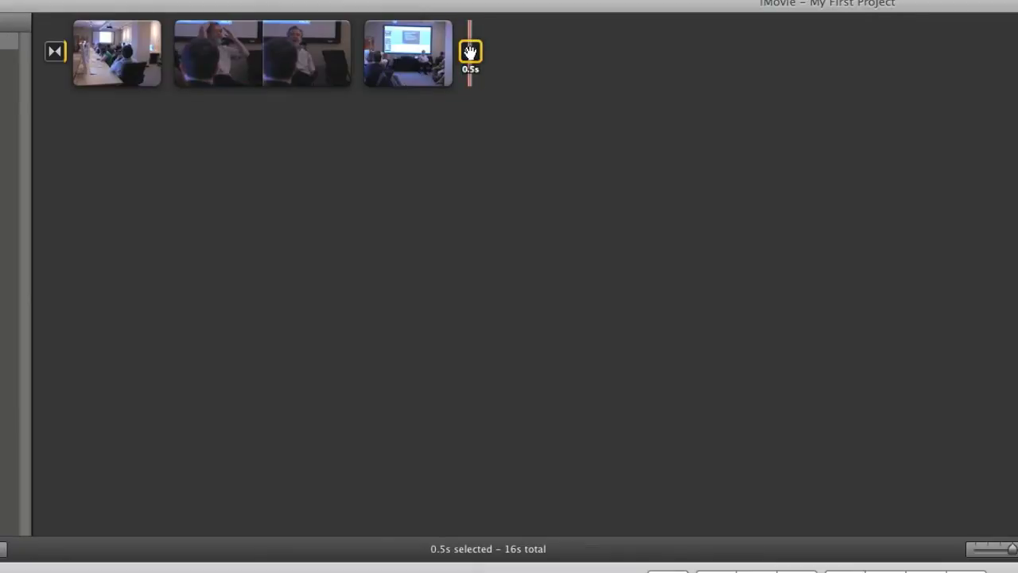
- Delete the ending transition and put a Cube transition between clips 1 and 2
key("Delete")
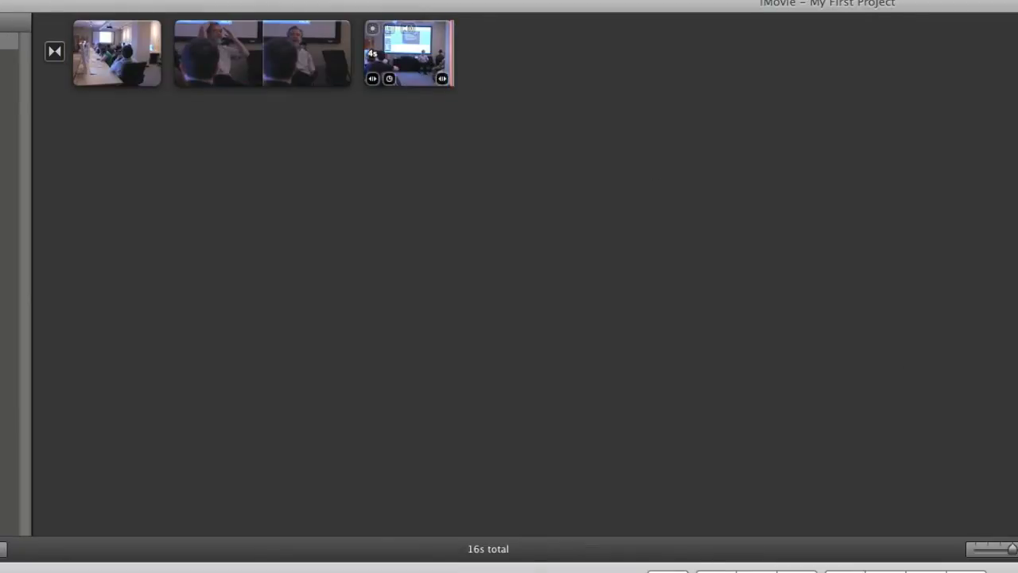
left_click_drag(1010, 557, 177, 70)
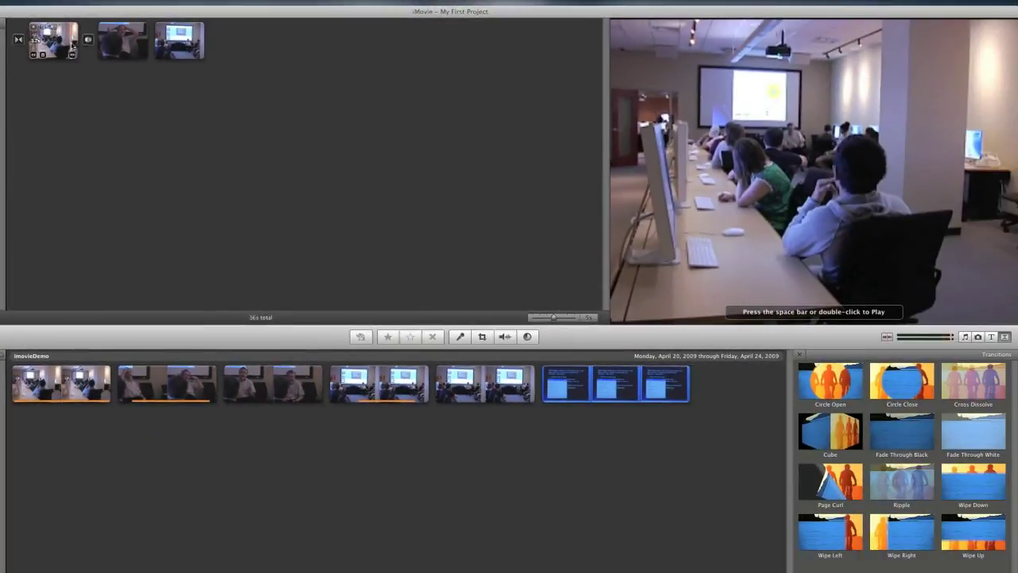
key("space")
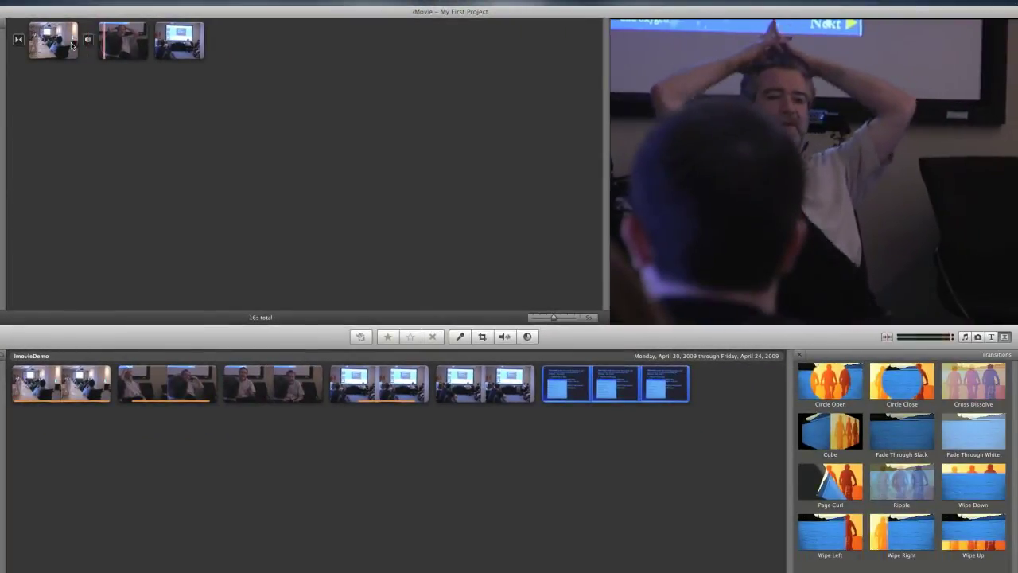
- Preview the Cube transition from clip 1, then add a Cross Dissolve after the last clip
left_click(59, 46)
mouse_move(75, 47)
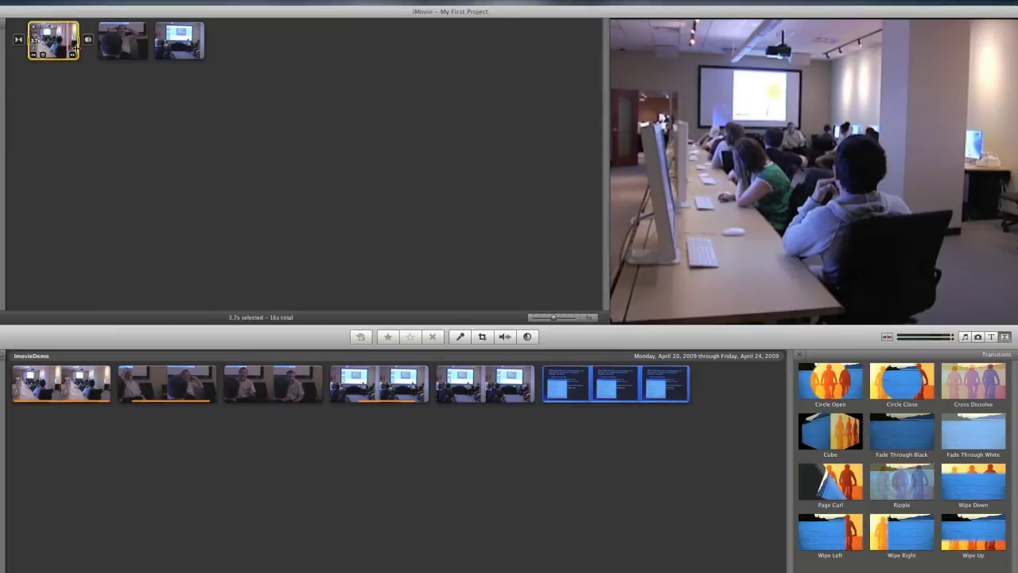
key("space")
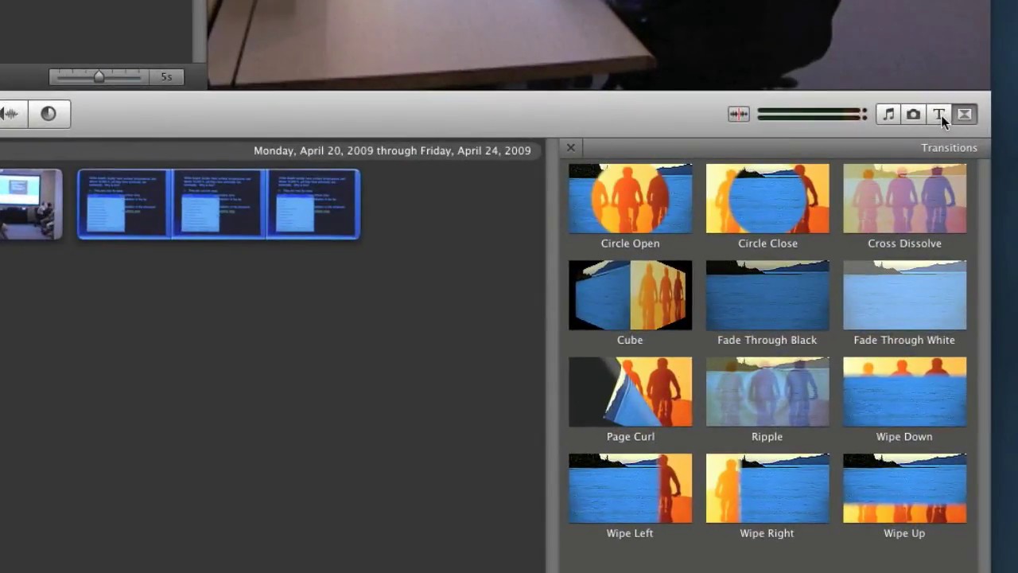
left_click_drag(909, 209, 287, 121)
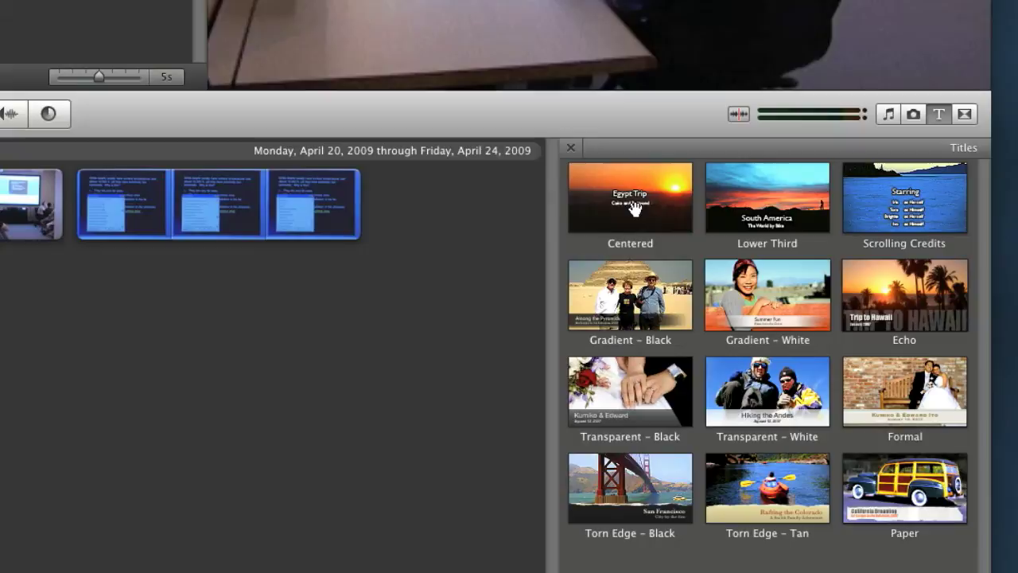
- Place a Centered 'Title Text Here' title over the third clip's end, trimmed to start later
left_click_drag(637, 208, 190, 88)
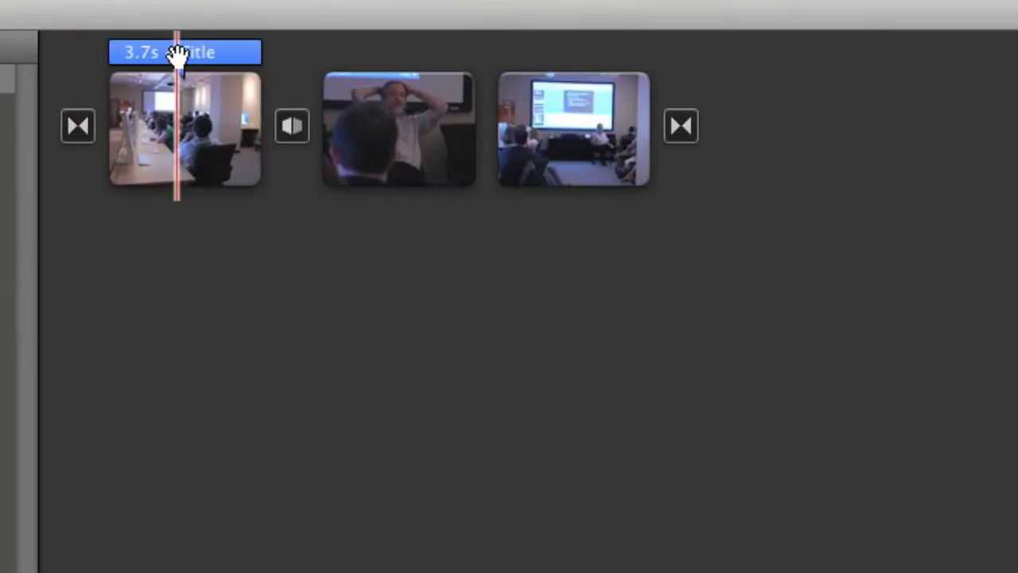
left_click_drag(177, 55, 888, 77)
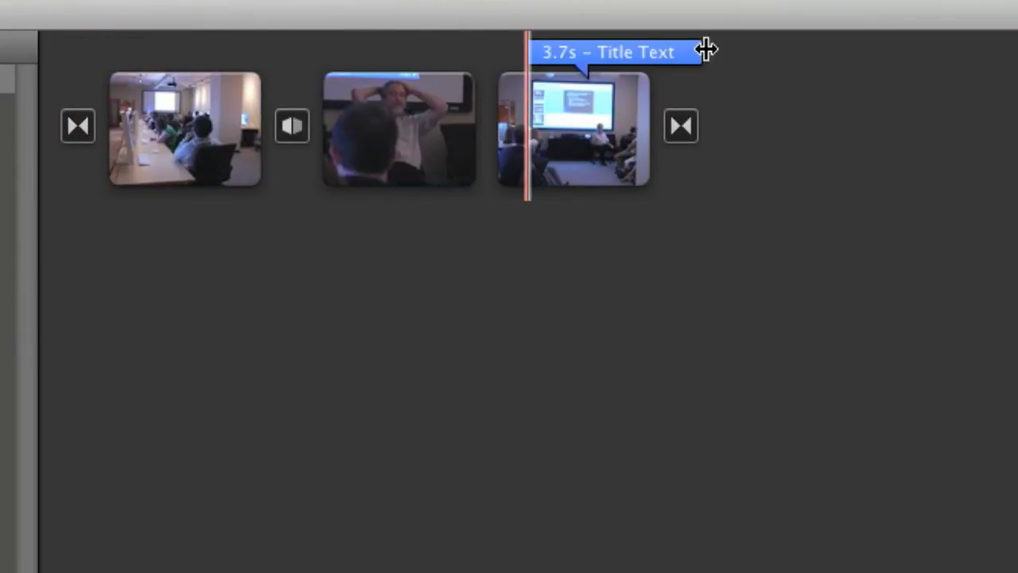
left_click_drag(534, 56, 730, 58)
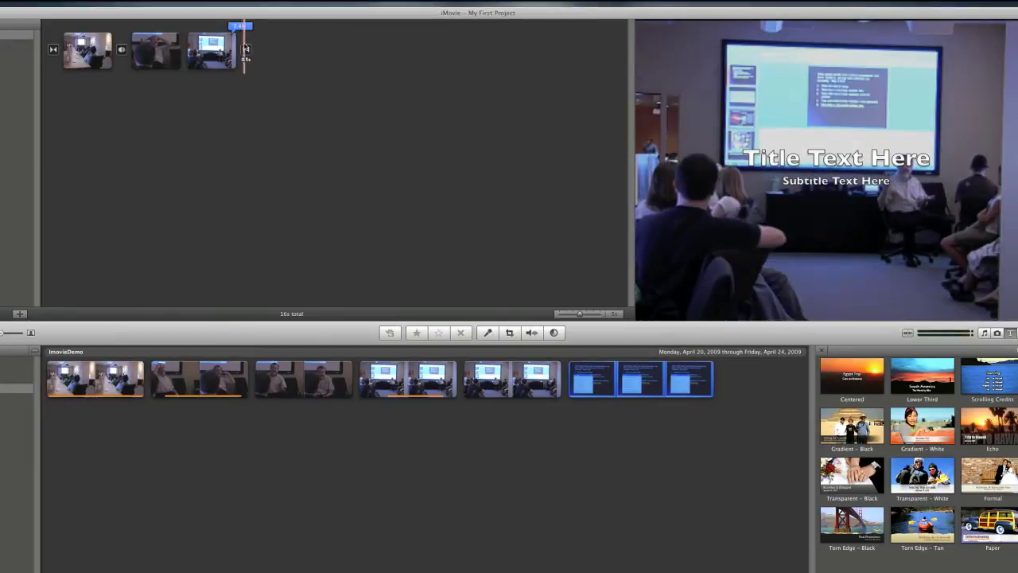
- Add another Centered title and position it over the end of the third clip
left_click(240, 27)
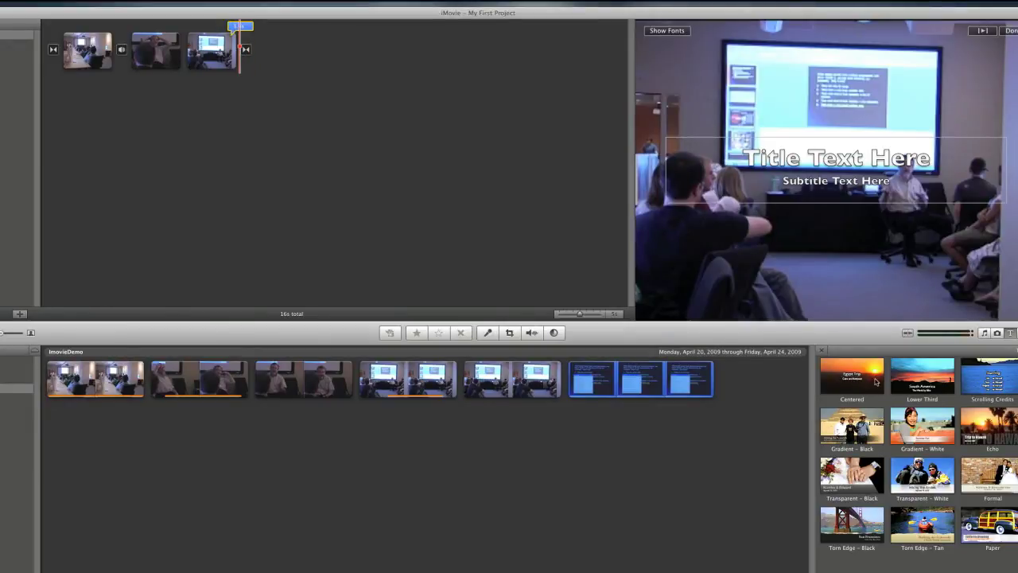
left_click_drag(875, 382, 305, 39)
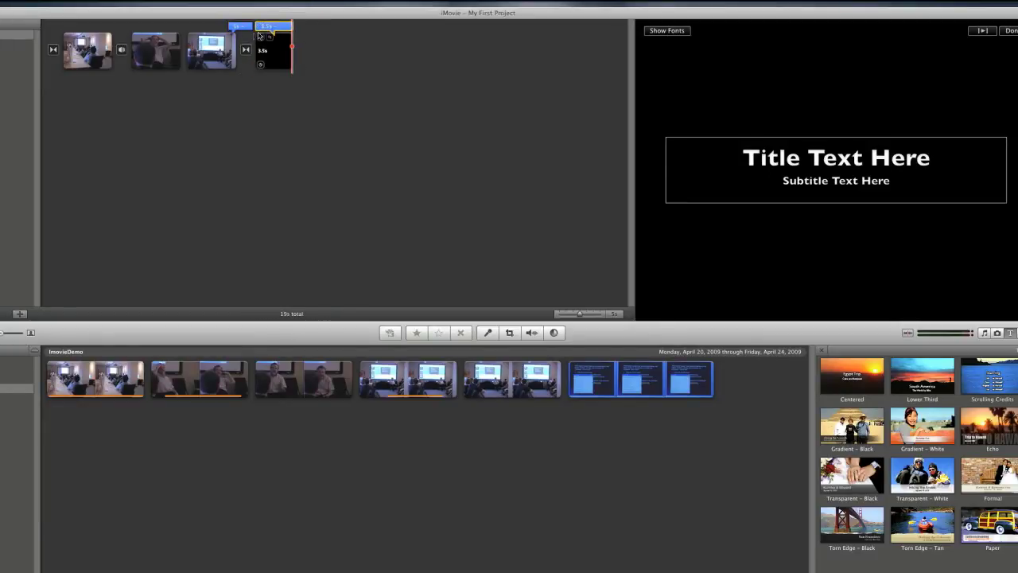
key("c")
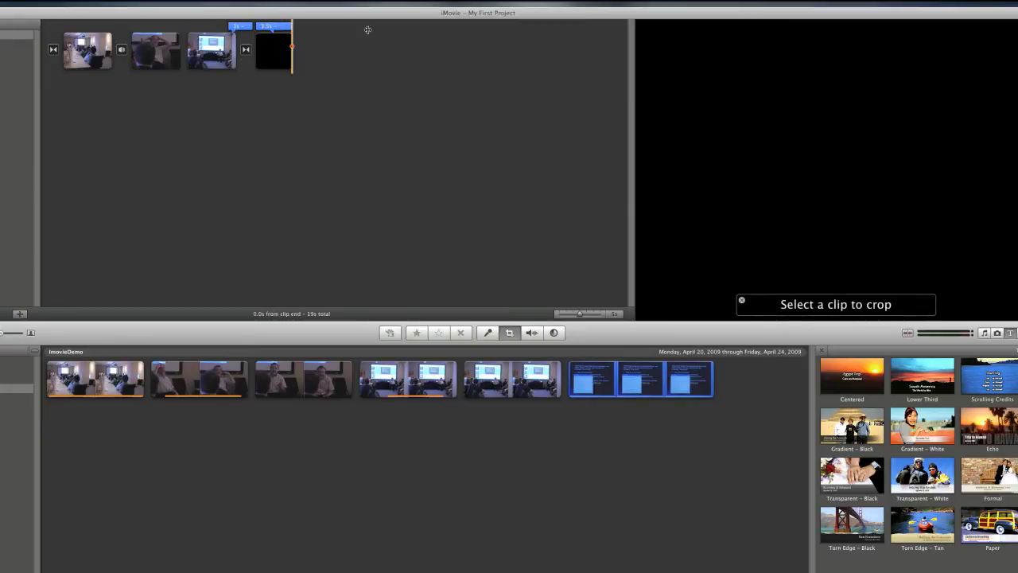
left_click_drag(245, 27, 241, 27)
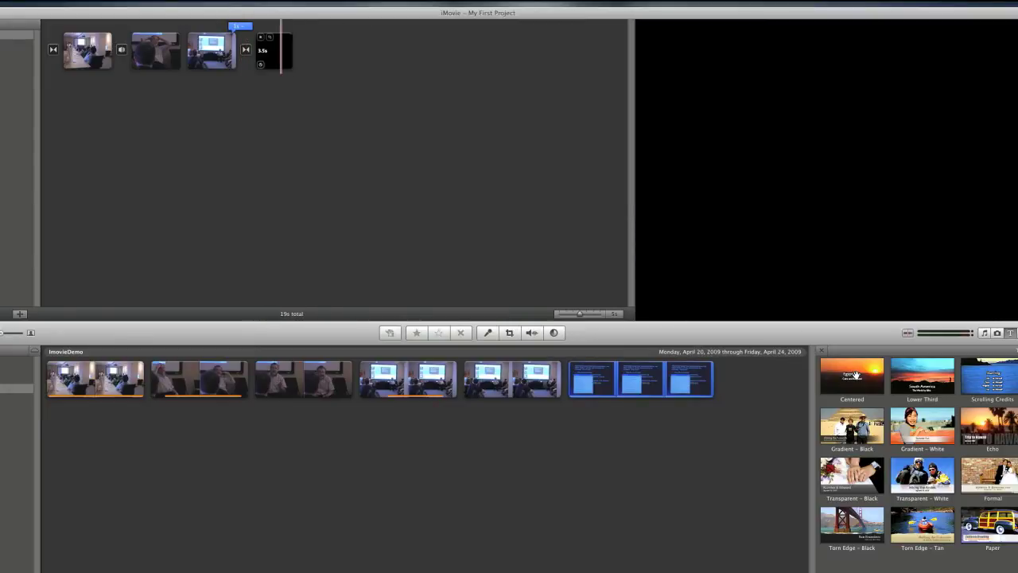
- Place a 4-second Centered title at the project's start and drop Scrolling Credits onto it
left_click_drag(859, 379, 330, 20)
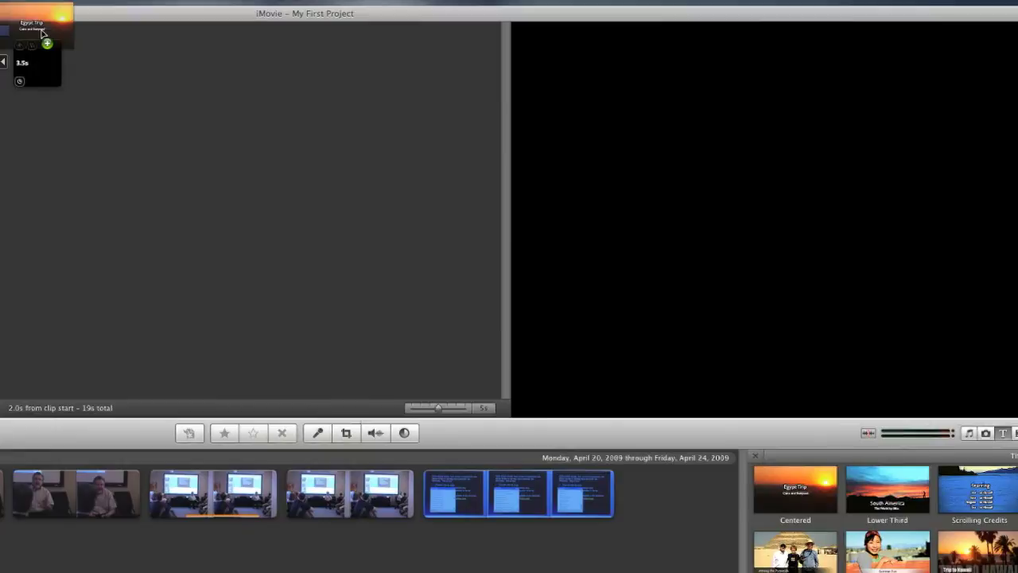
mouse_move(41, 32)
left_mouse_down()
mouse_move(40, 56)
mouse_move(72, 57)
mouse_move(80, 38)
mouse_move(80, 49)
left_mouse_up()
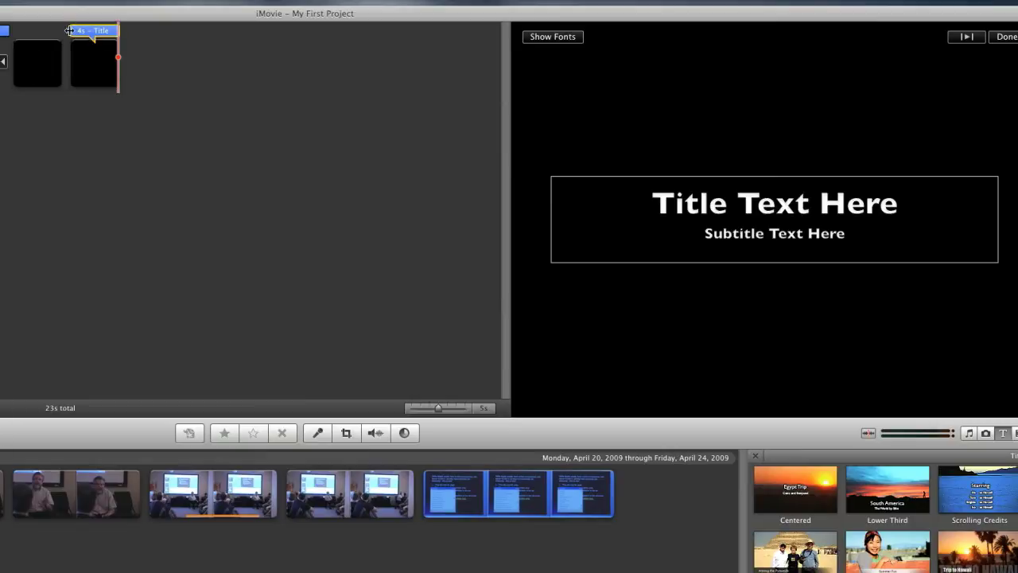
left_click(41, 32)
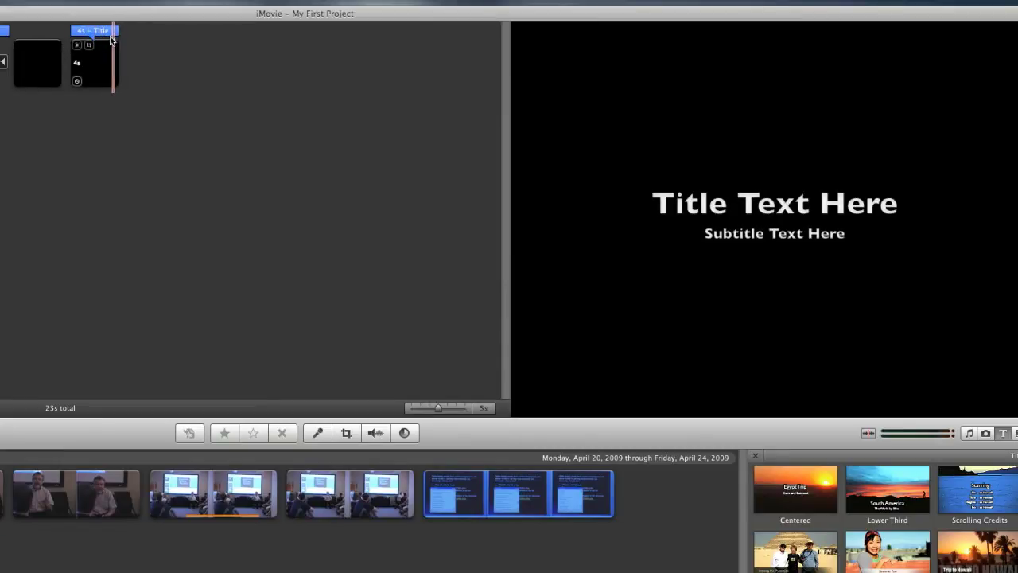
left_click_drag(1000, 499, 96, 30)
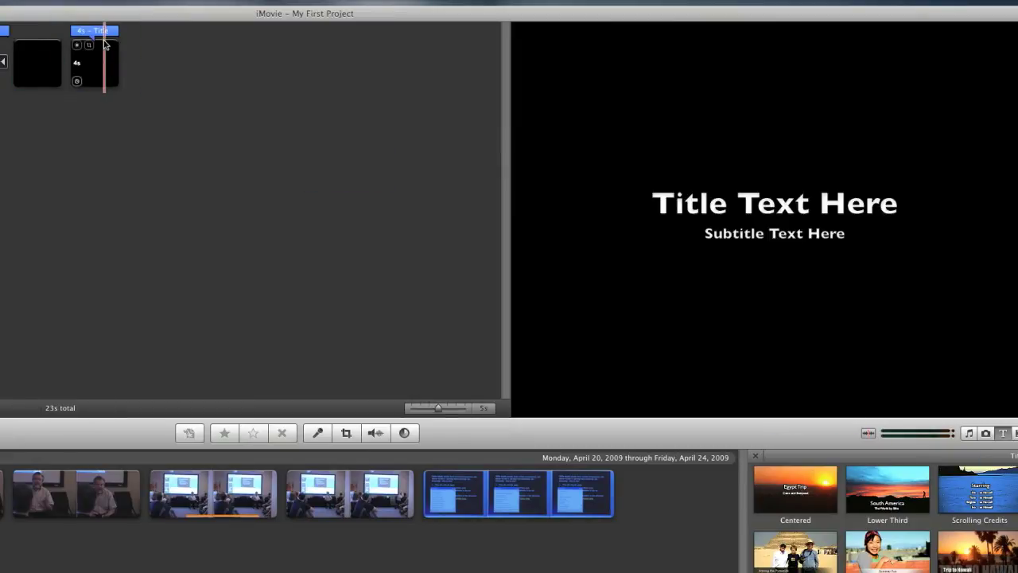
- Replace the title with the Scrolling Credits style and play it back
left_click(88, 31)
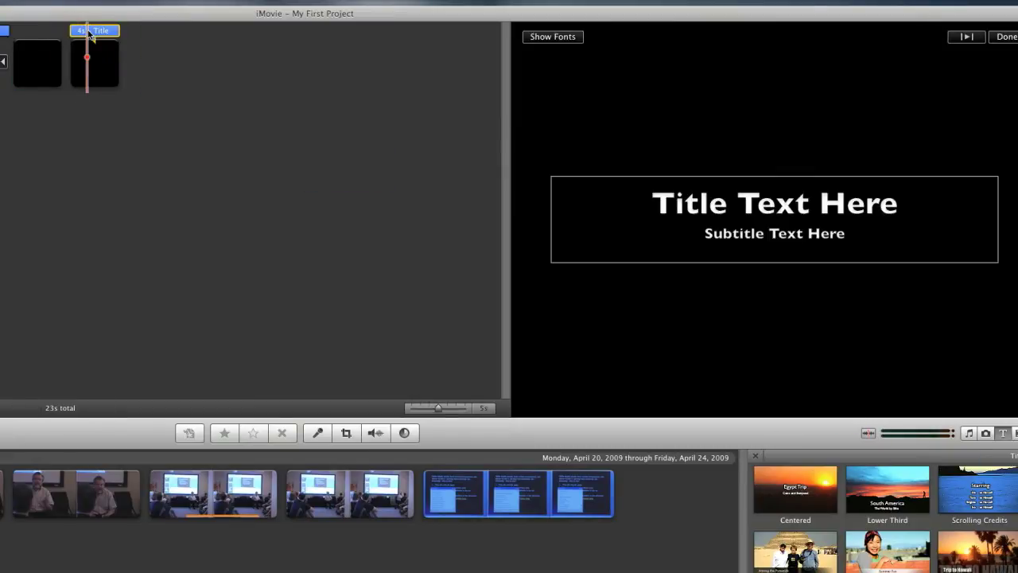
key("Escape")
left_click_drag(998, 489, 89, 42)
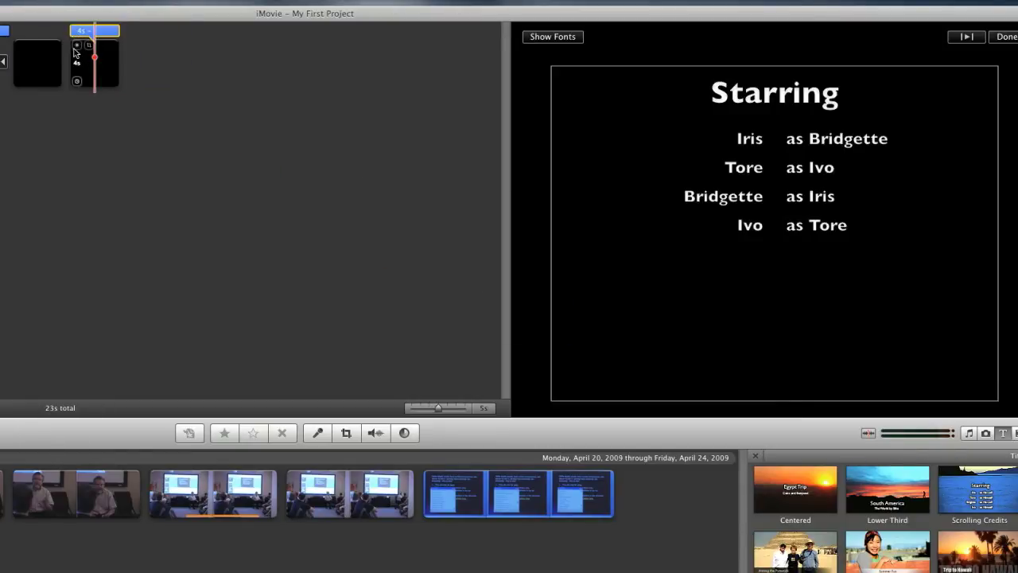
left_click(66, 34)
key("v")
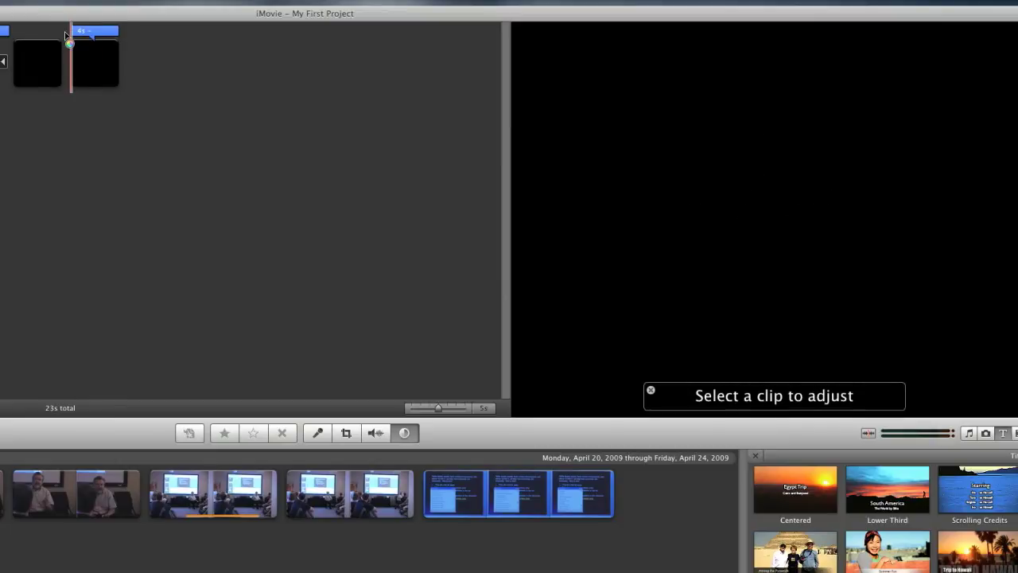
key("space")
- Set the Starring credits clip's duration to 8 seconds and select it
right_click(115, 31)
left_click(200, 10)
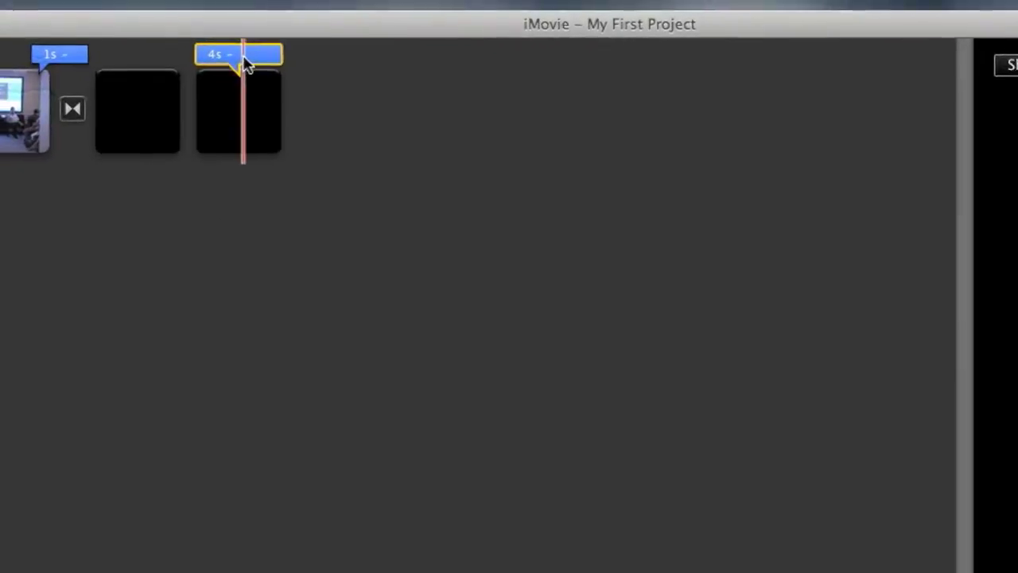
right_click(114, 35)
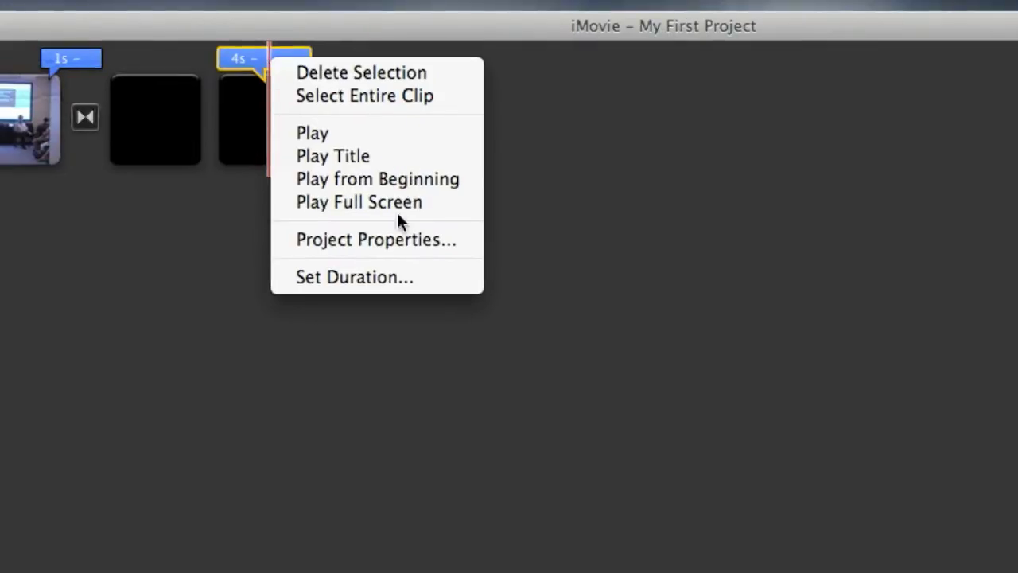
left_click(382, 277)
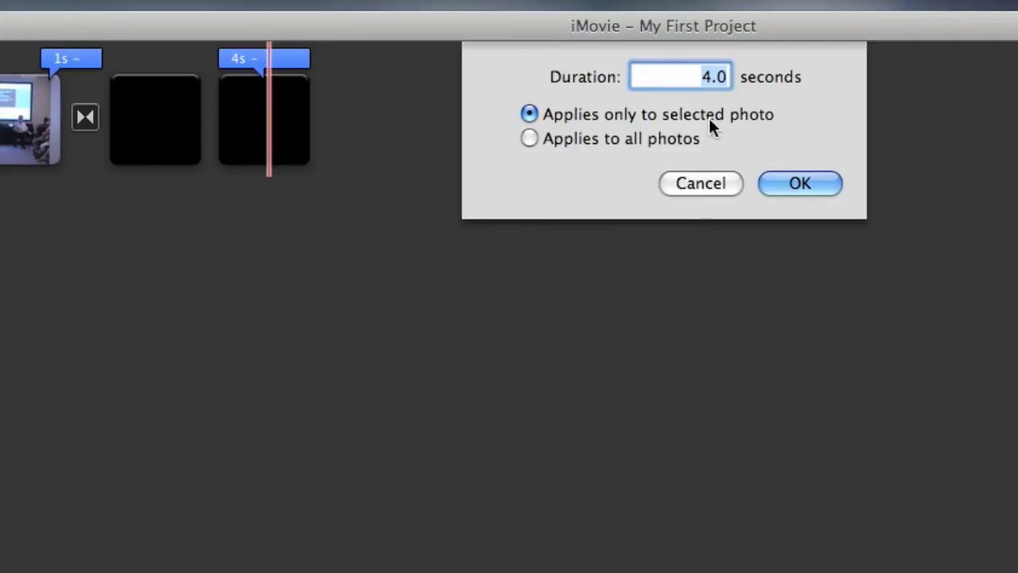
type("8")
left_click(805, 183)
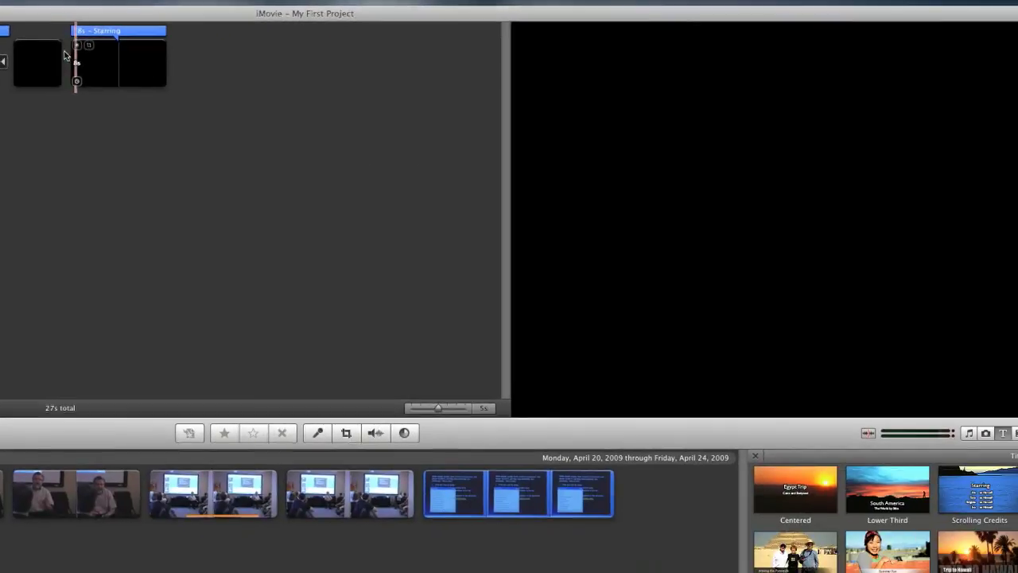
left_click(124, 33)
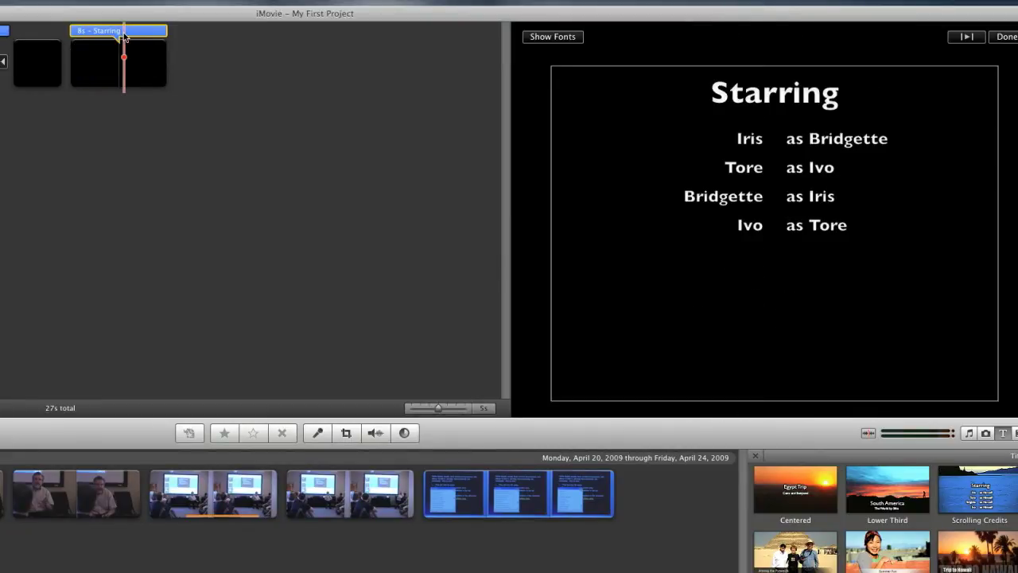
- Delete the Starring credits clip and open the classroom clip's title text for font editing
key("Delete")
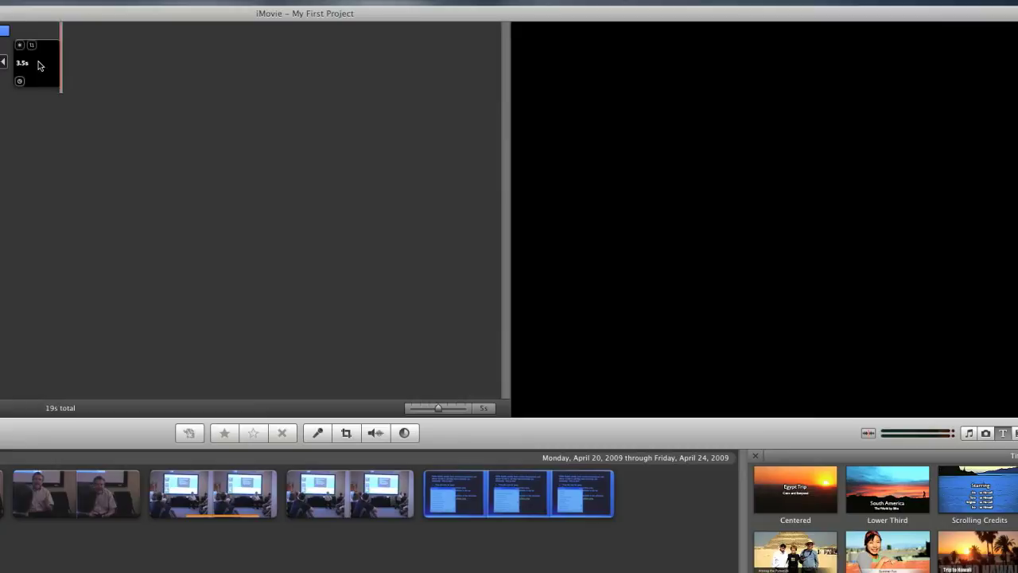
left_click(37, 64)
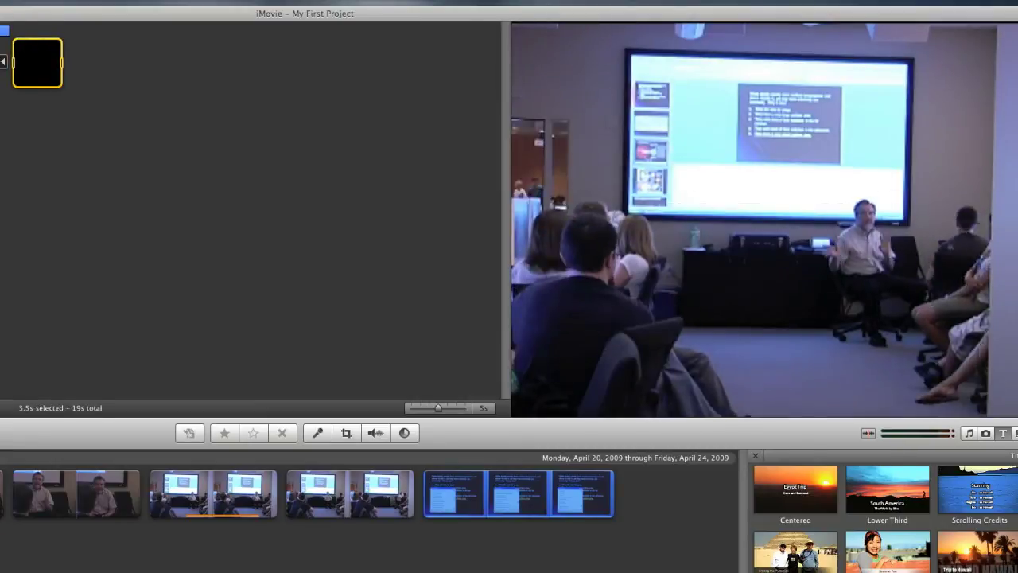
left_click(776, 203)
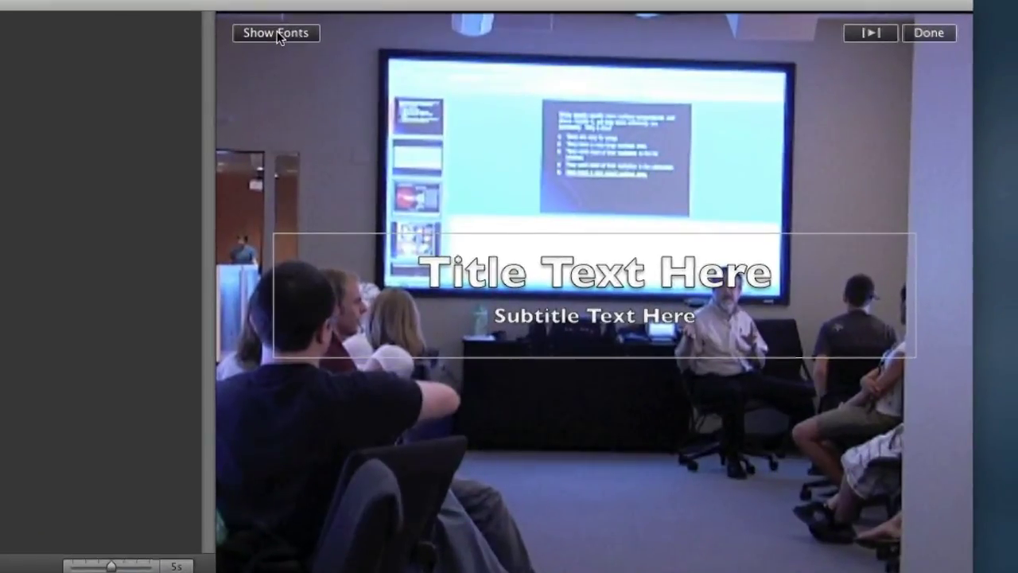
left_click(276, 32)
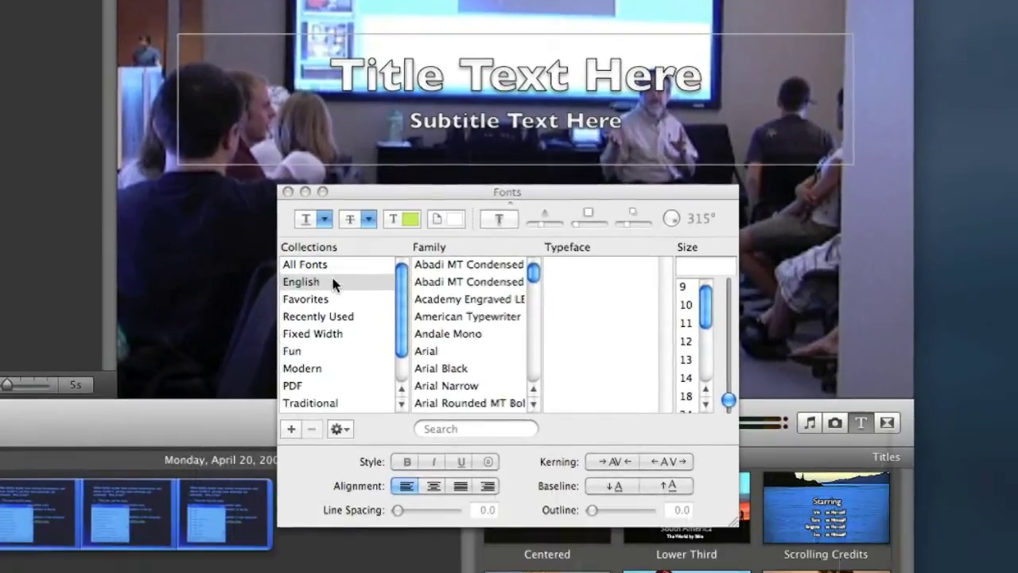
- Set the 'Title Text Here' line's font to Giddyup Std and close the Fonts panel
left_click(421, 501)
left_click_drag(334, 75, 621, 122)
left_click(319, 281)
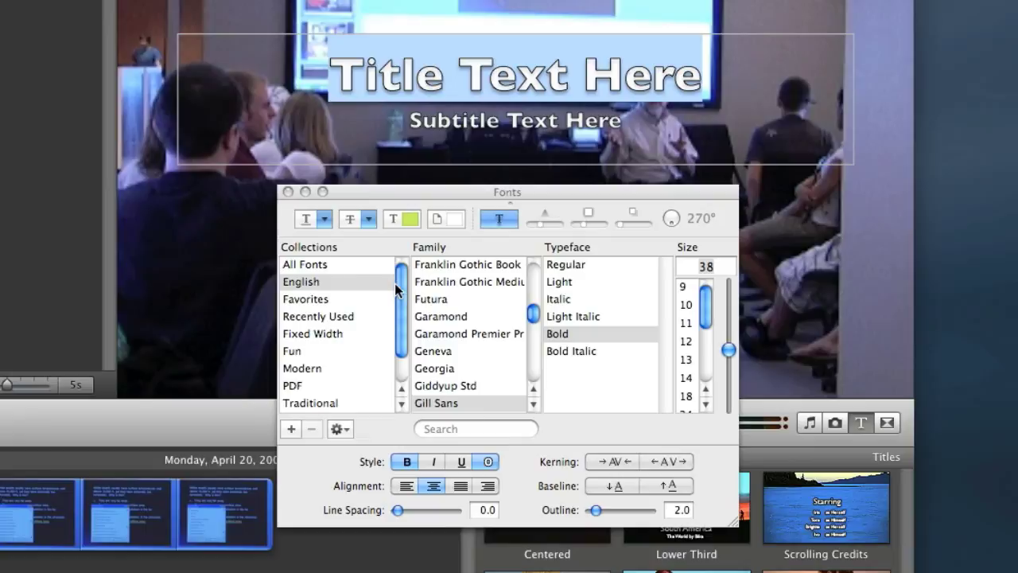
left_click(461, 316)
left_click(568, 282)
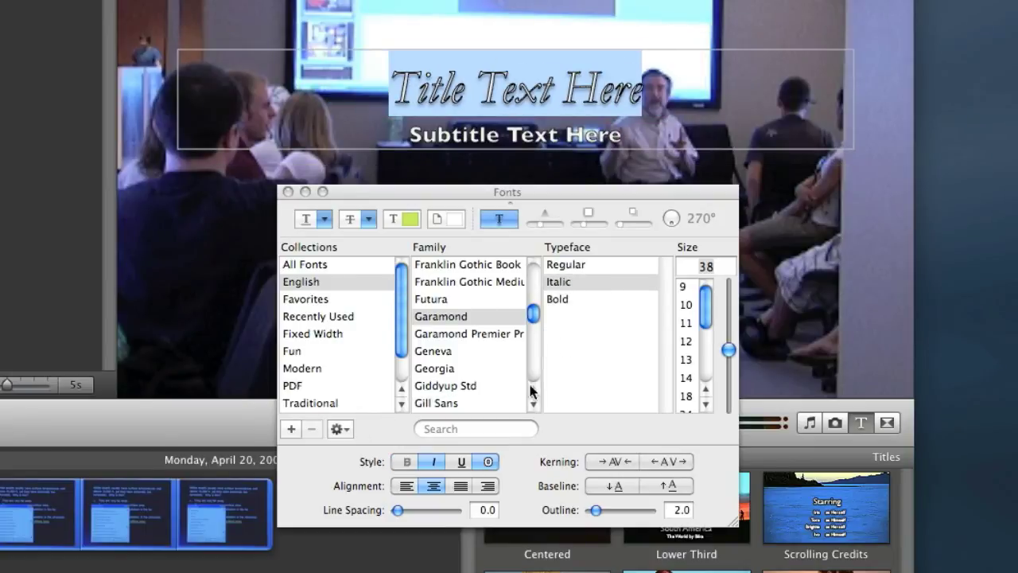
left_click(517, 385)
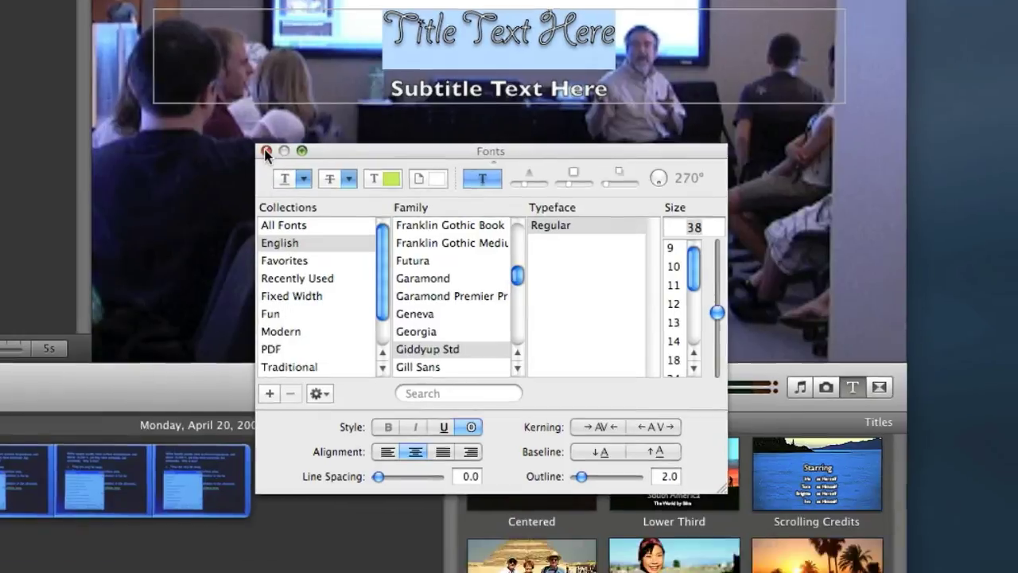
left_click(288, 192)
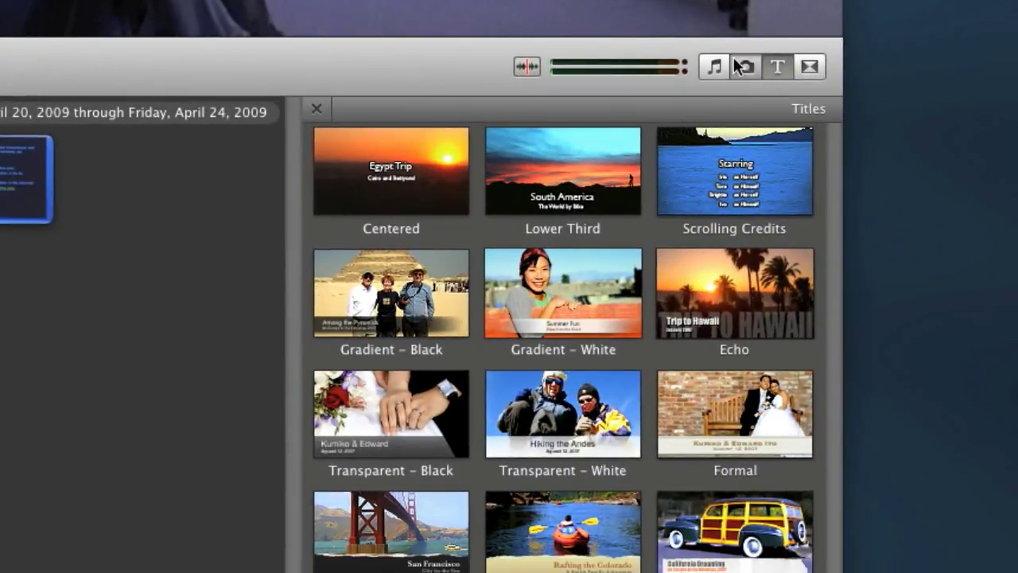
- Switch the library browser from Photos to Music and Sound Effects
left_click(739, 66)
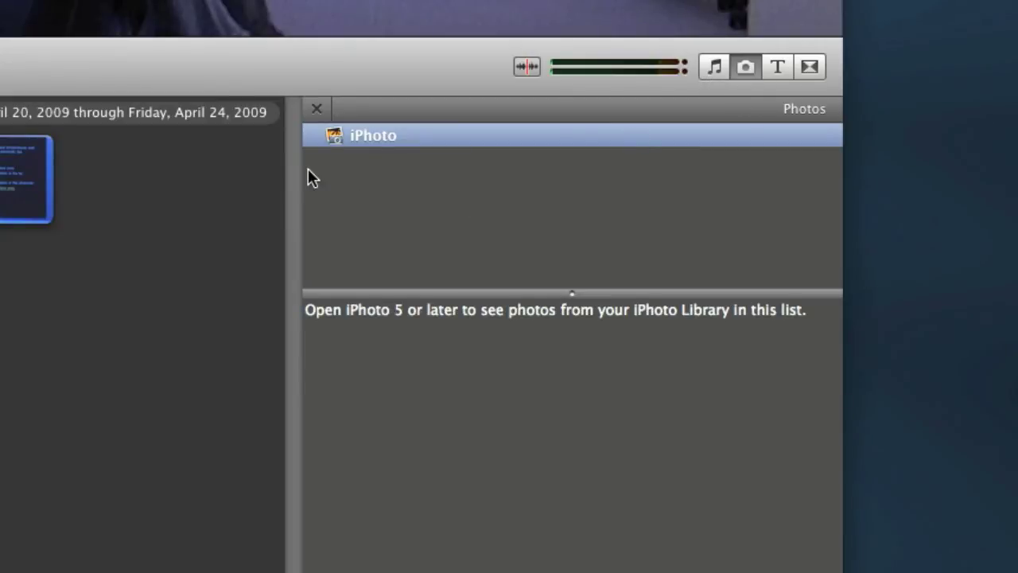
left_click(716, 68)
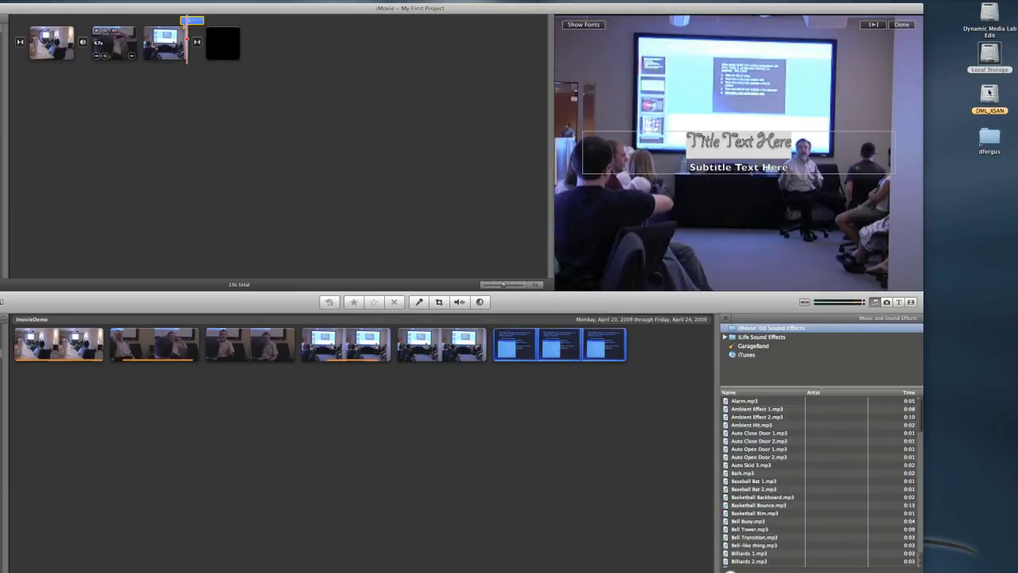
- Open DML_XSAN > tutorials_freebies > Royalty Free and drag an audio track toward the project
double_click(989, 92)
scroll(62, 109, "down", 10)
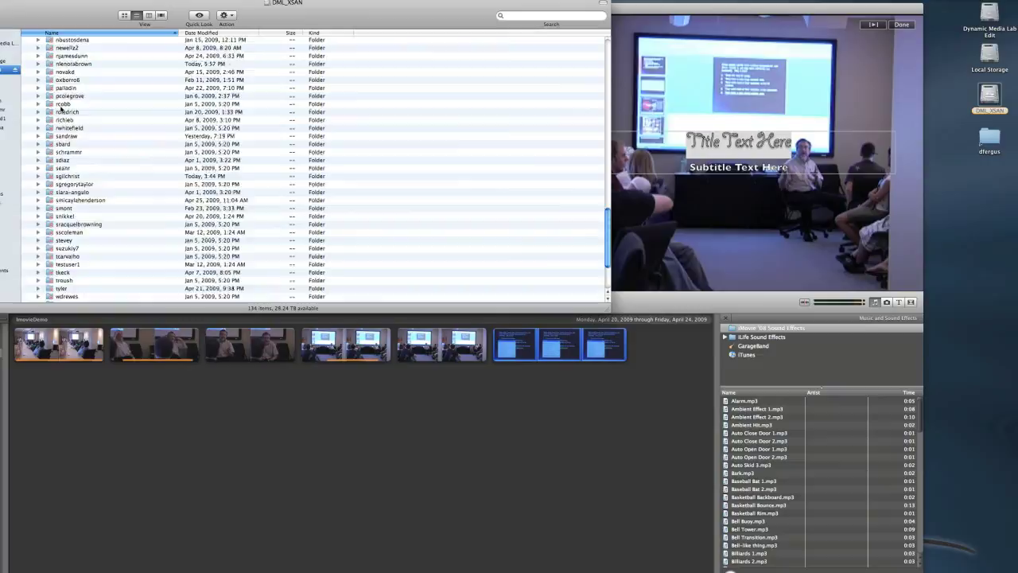
scroll(61, 109, "down", 5)
left_click(72, 257)
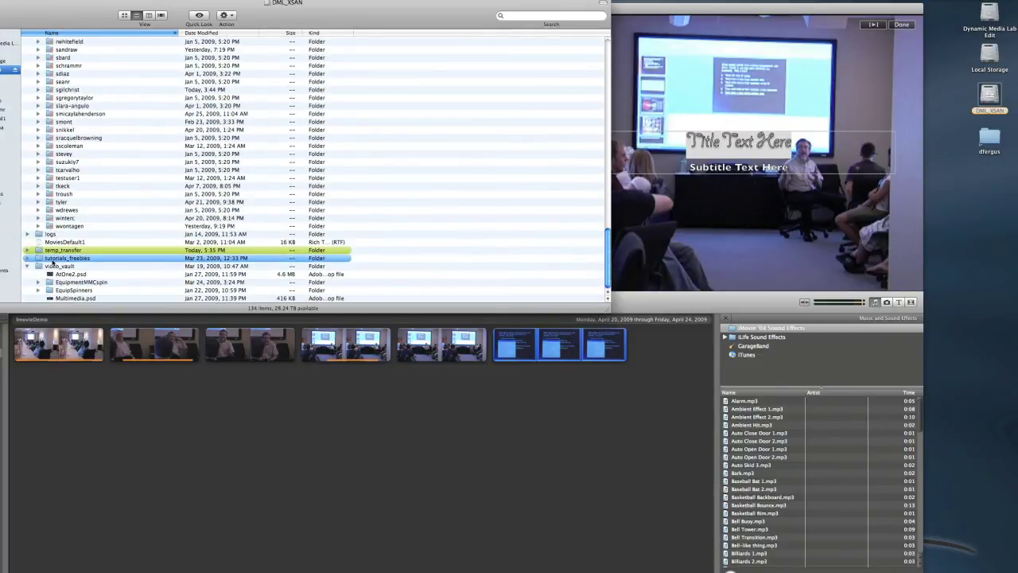
double_click(74, 260)
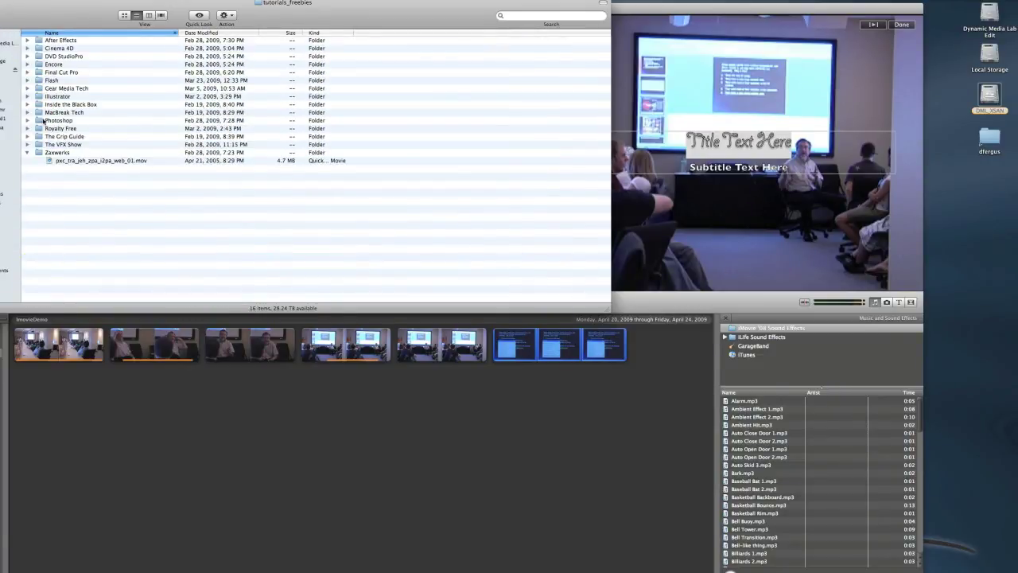
double_click(49, 128)
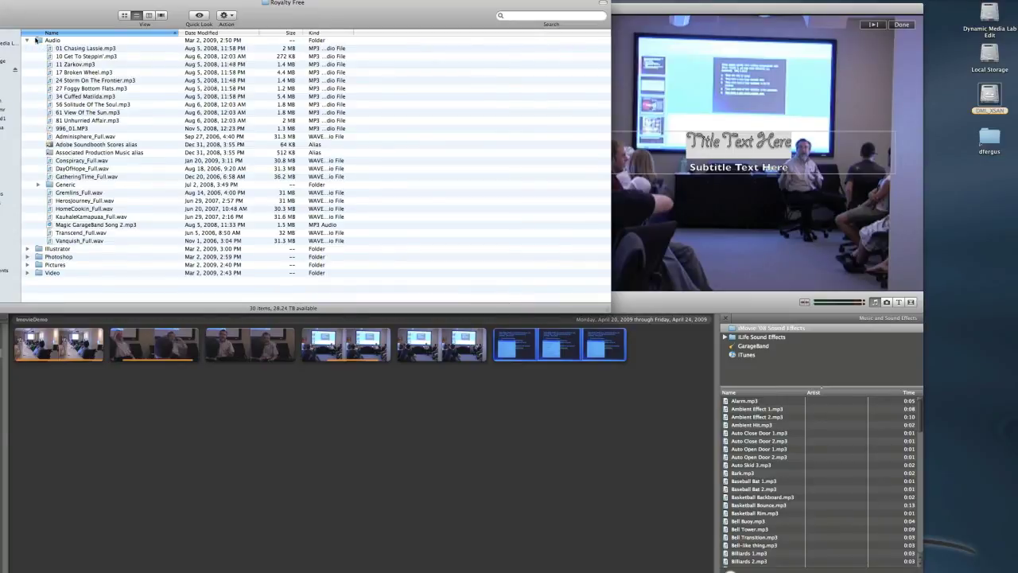
left_click_drag(52, 18, 113, 49)
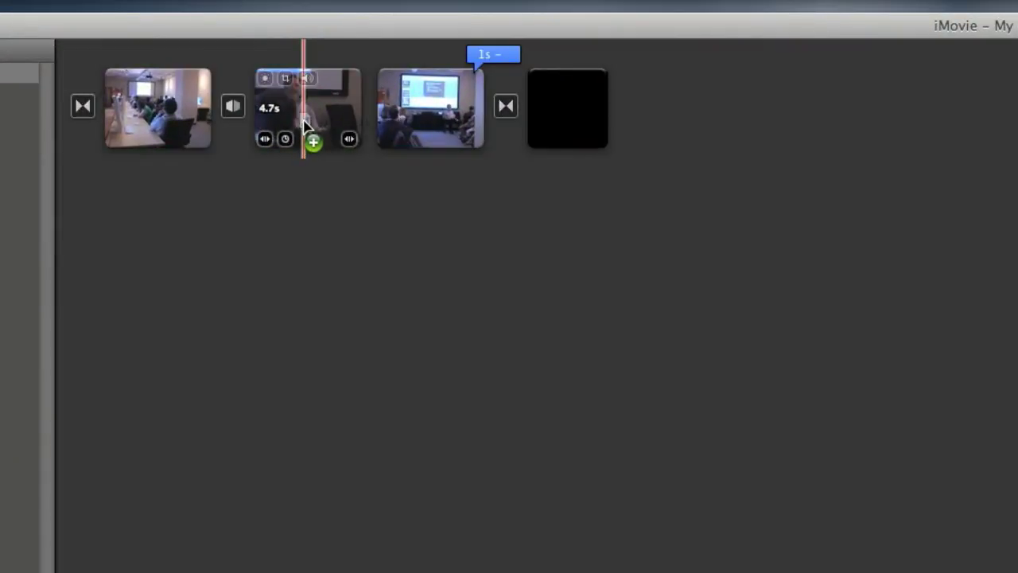
left_click_drag(304, 123, 278, 97)
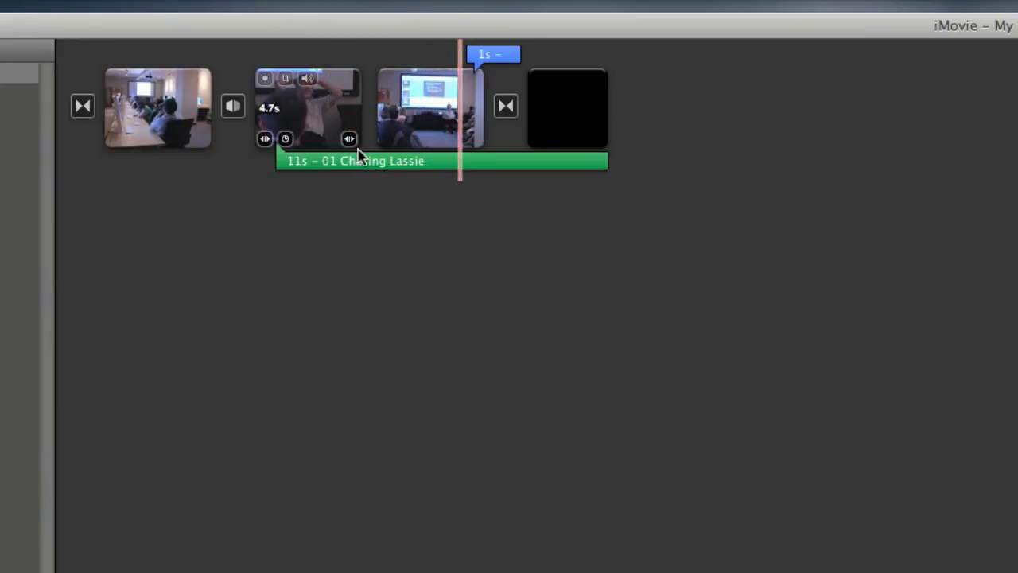
- Trim the 01 Chasing Lassie music to 5 seconds and move it under the first clip
left_click_drag(605, 165, 411, 158)
left_click_drag(279, 166, 174, 172)
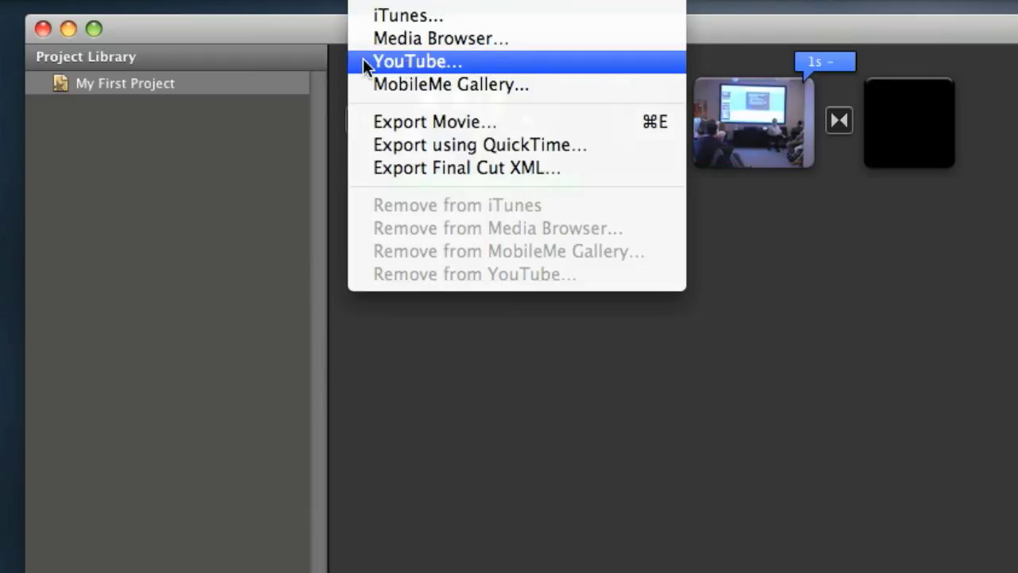
- Dismiss the Share options and show the iMovie menu with Preferences and Quit iMovie
left_click(198, 50)
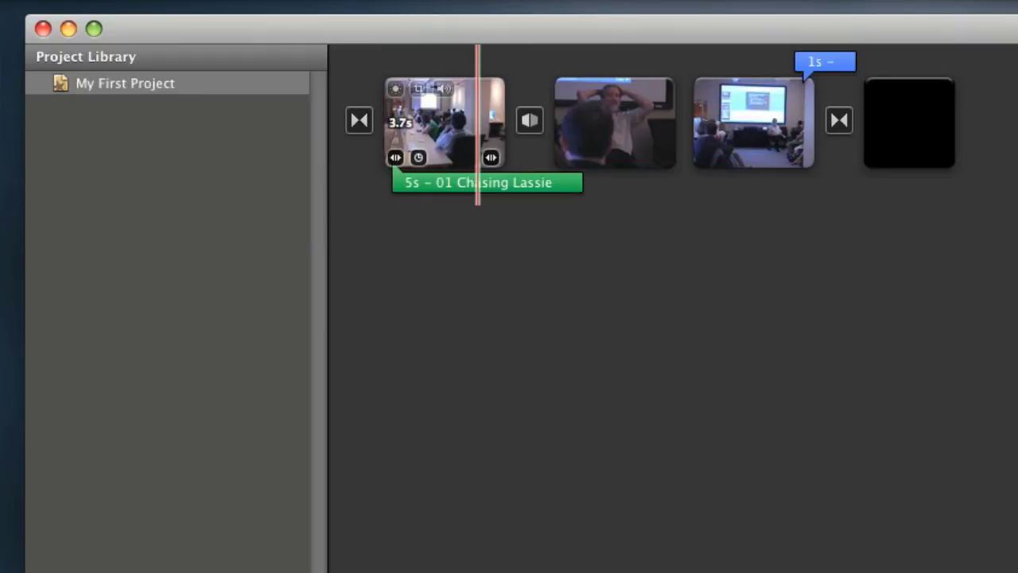
left_click(87, 1)
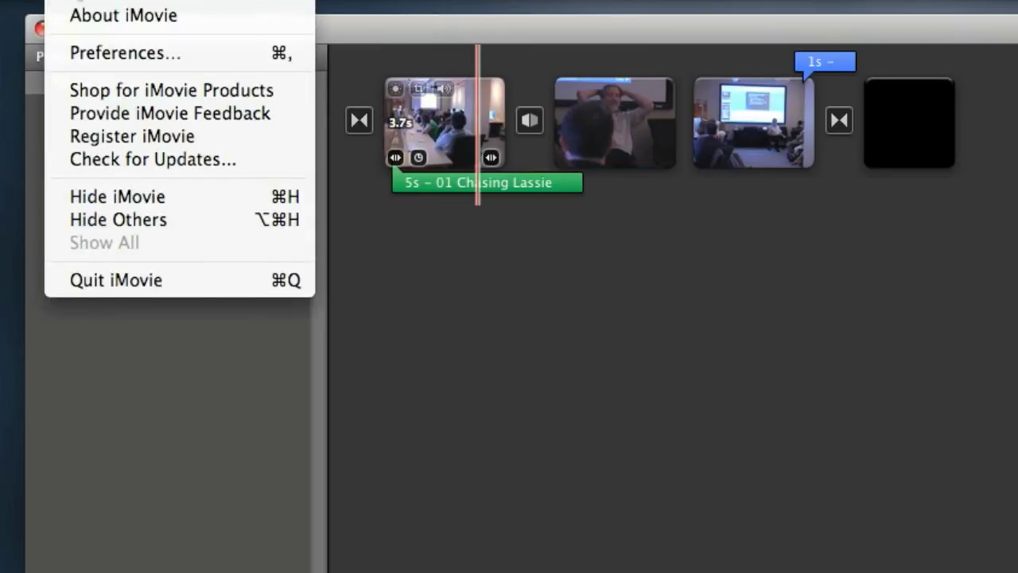